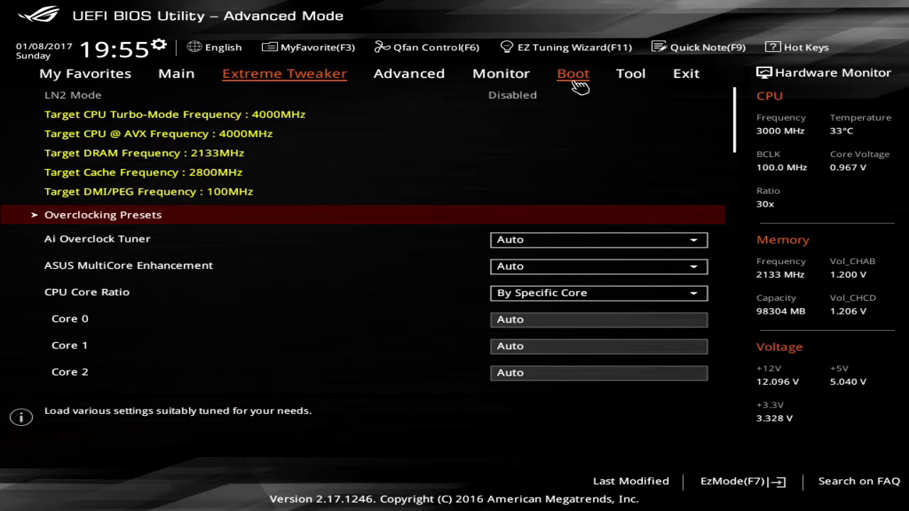
Step: Show the Boot tab's Secure Boot settings: Secure Boot disabled, OS Type Other OS
click(575, 76)
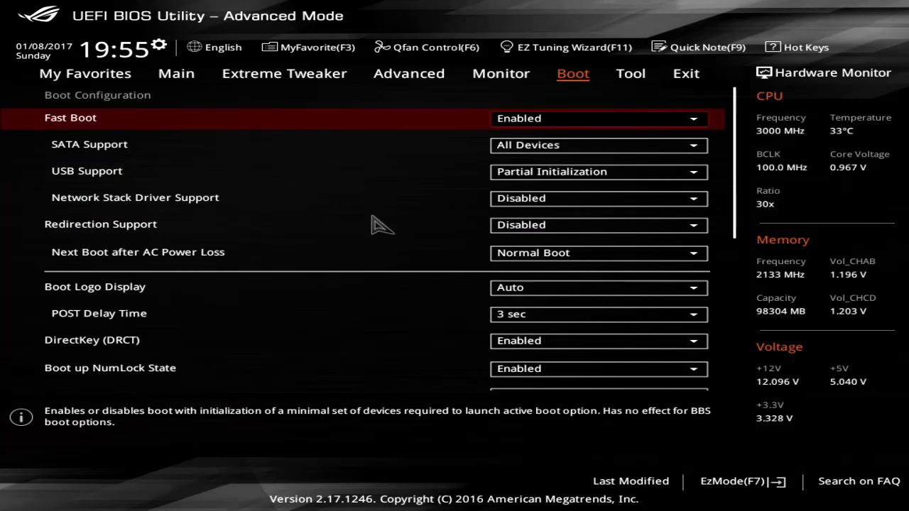
key(Down)
key(Down)
key(Down)
key(Down)
key(Down)
key(Down)
key(Down)
key(Down)
key(Down)
key(Down)
key(Down)
key(Down)
key(Down)
key(Down)
key(Down)
key(Down)
key(Down)
key(Down)
key(Down)
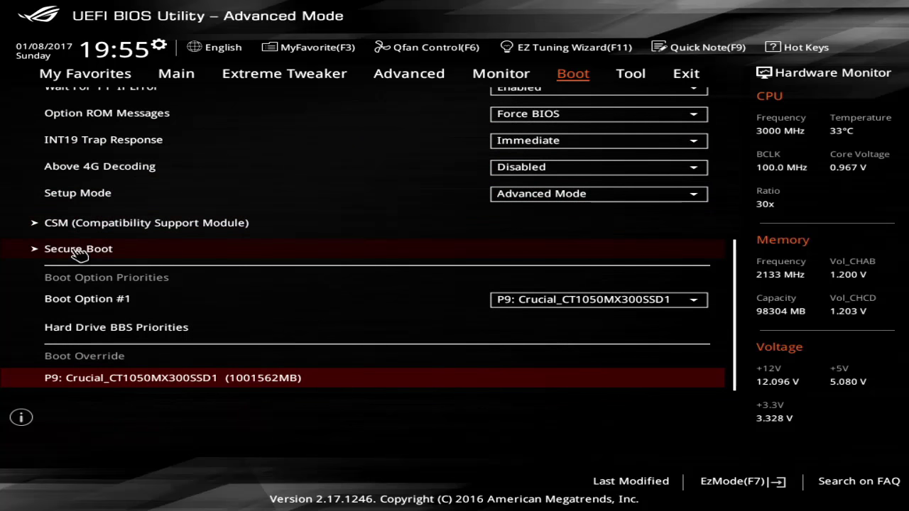
click(80, 250)
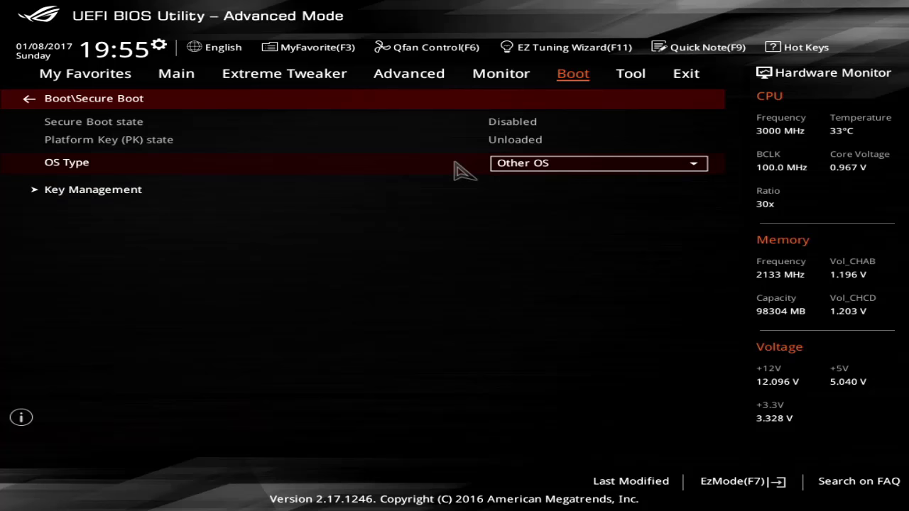
click(545, 165)
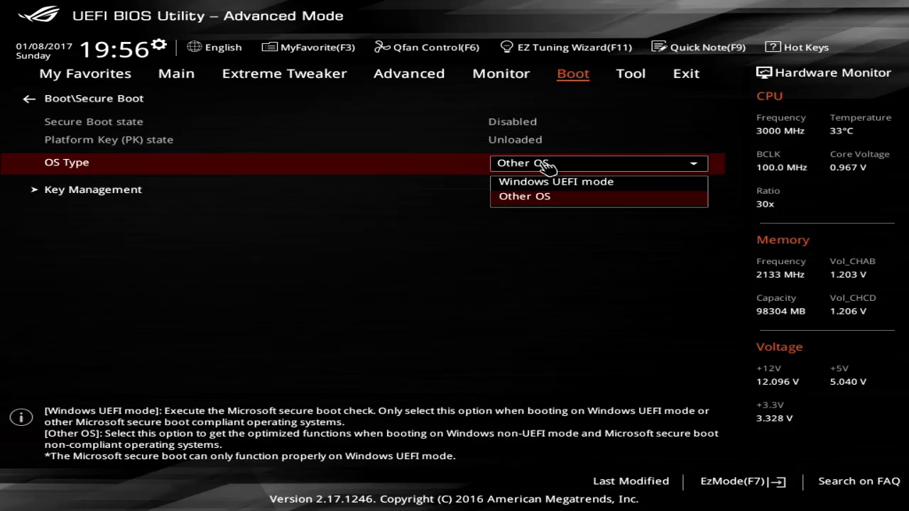
click(364, 257)
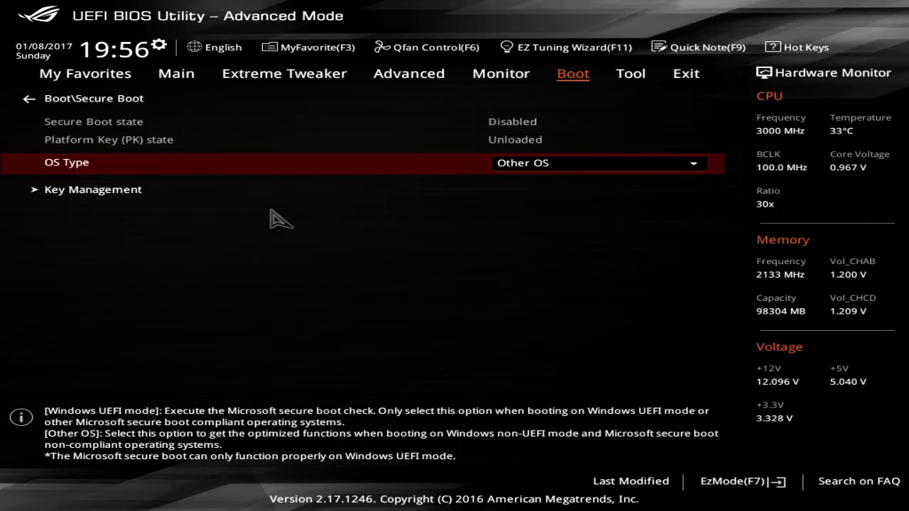
click(82, 192)
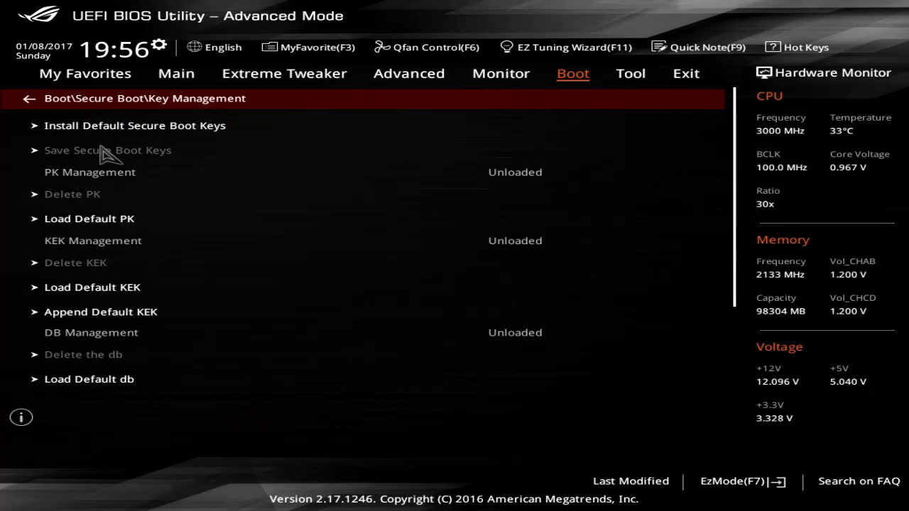
click(112, 101)
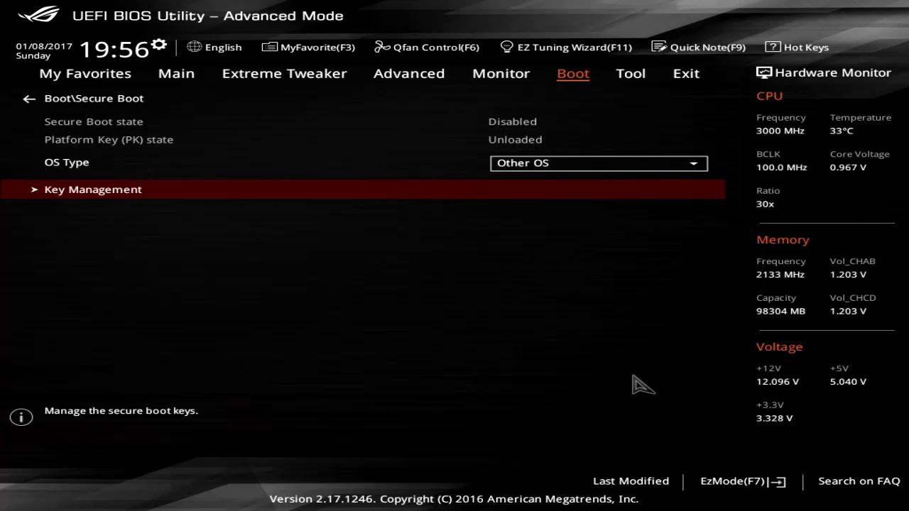
Step: Save the BIOS configuration with F10 and confirm the reset to restart the machine
key(F10)
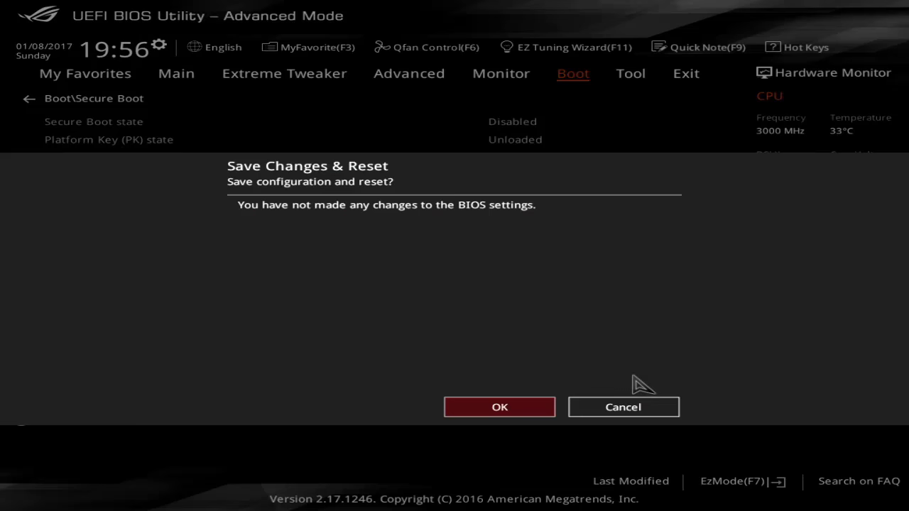
key(Return)
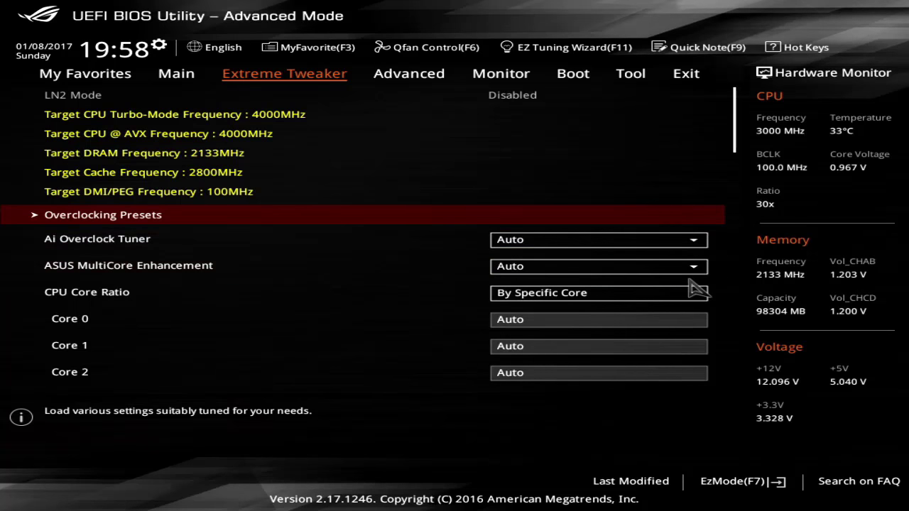
Step: Switch to EZ Mode and bring up the Boot Menu listing the Crucial SSD and Slimtype drive
click(751, 482)
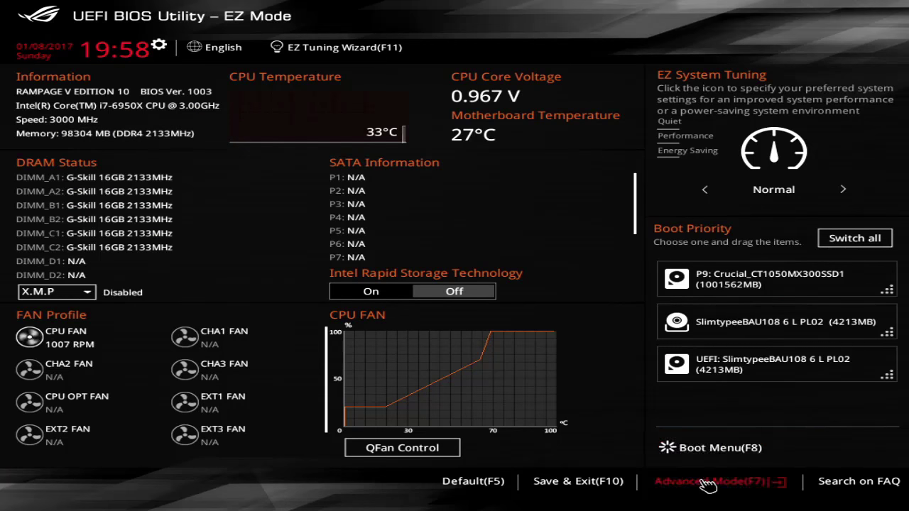
click(716, 448)
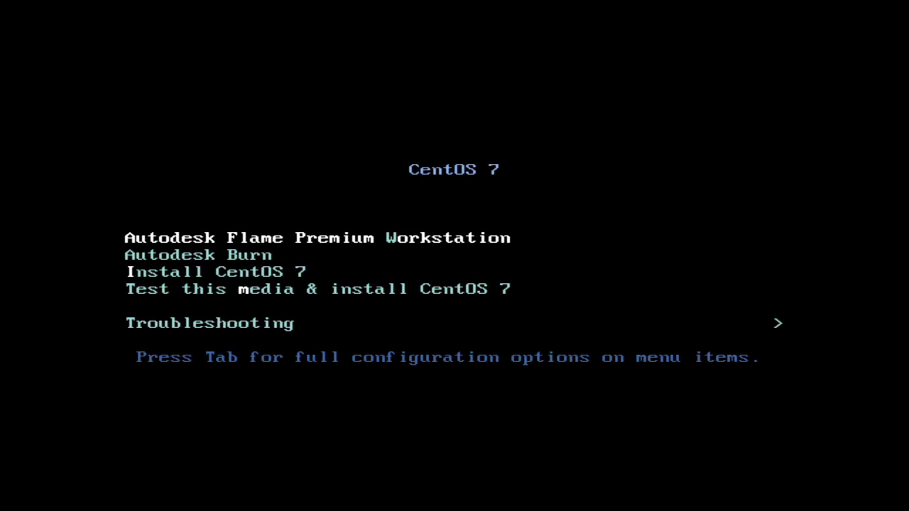
Step: Select the Autodesk Flame Premium Workstation entry in the CentOS 7 installer boot menu
key(Down)
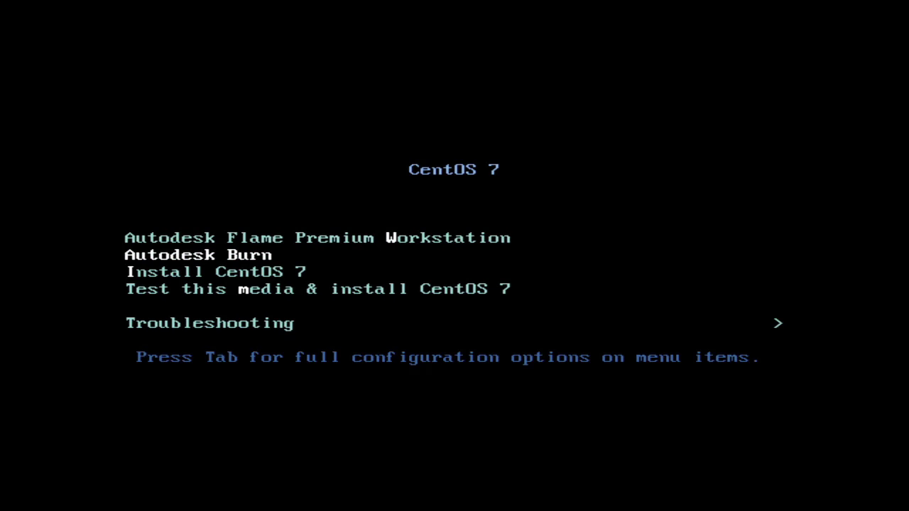
key(Down)
key(Up)
key(Up)
key(Down)
key(Up)
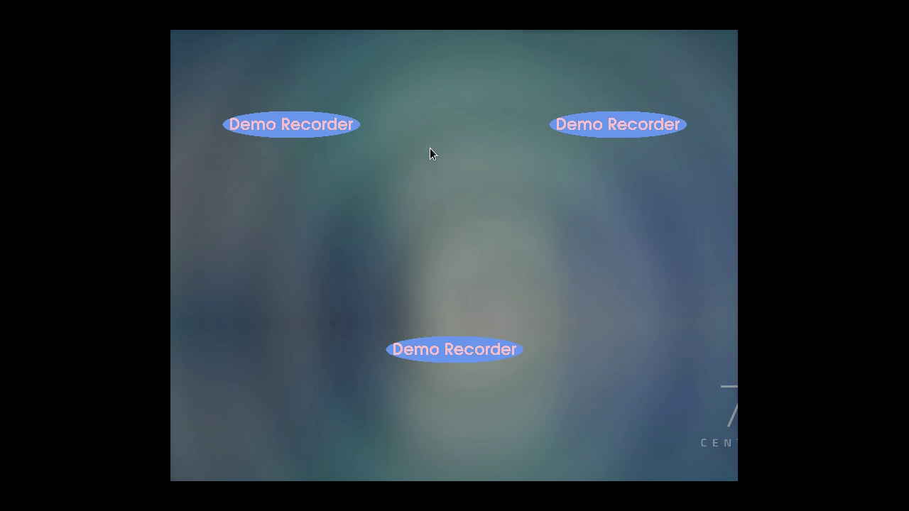
Step: Open a terminal in the Desktop folder and reposition its window
right_click(425, 153)
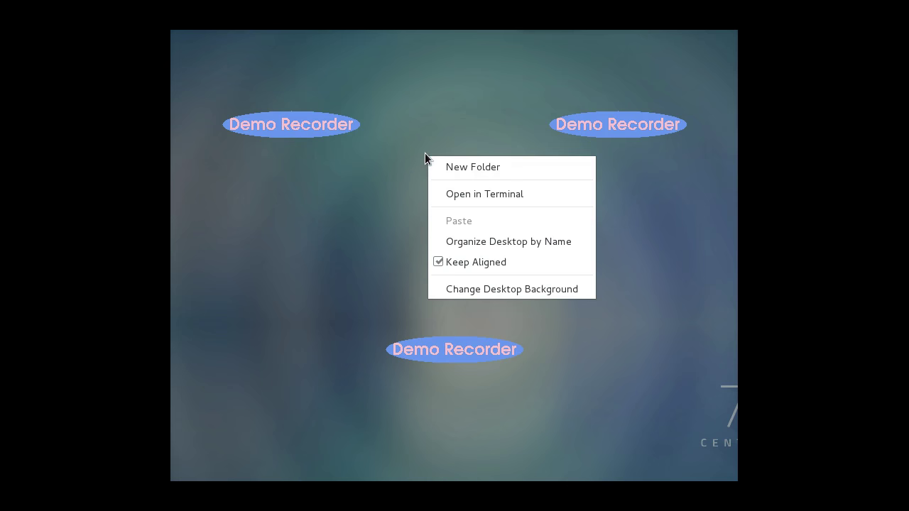
click(490, 194)
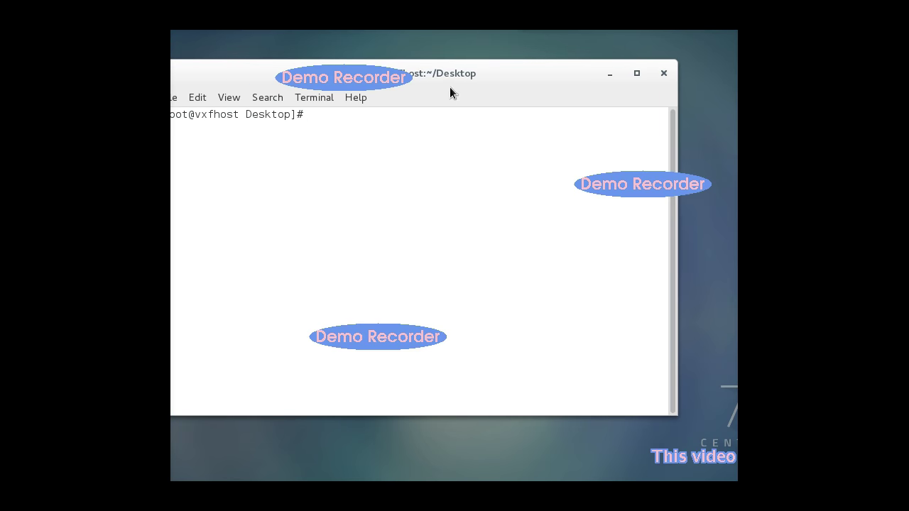
drag(450, 88, 487, 105)
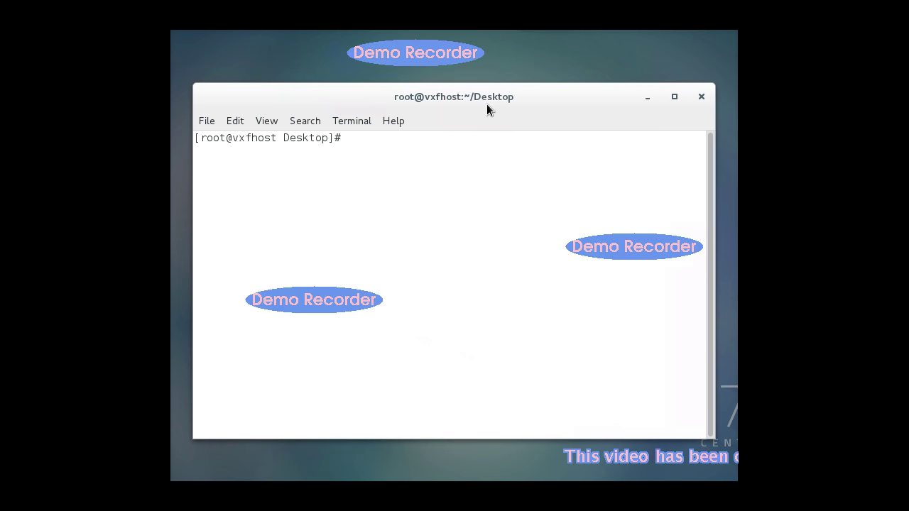
Step: Change the root password with passwd, entering the new password twice
text(pa)
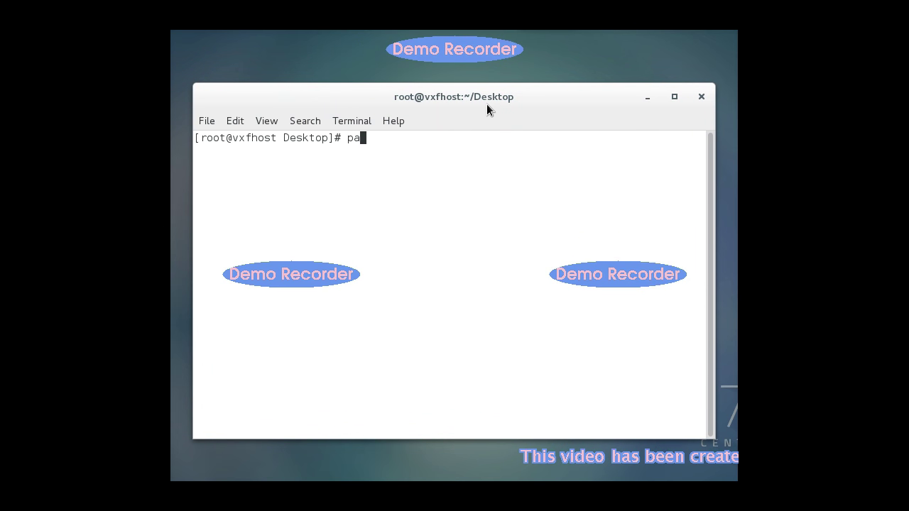
text(sswd)
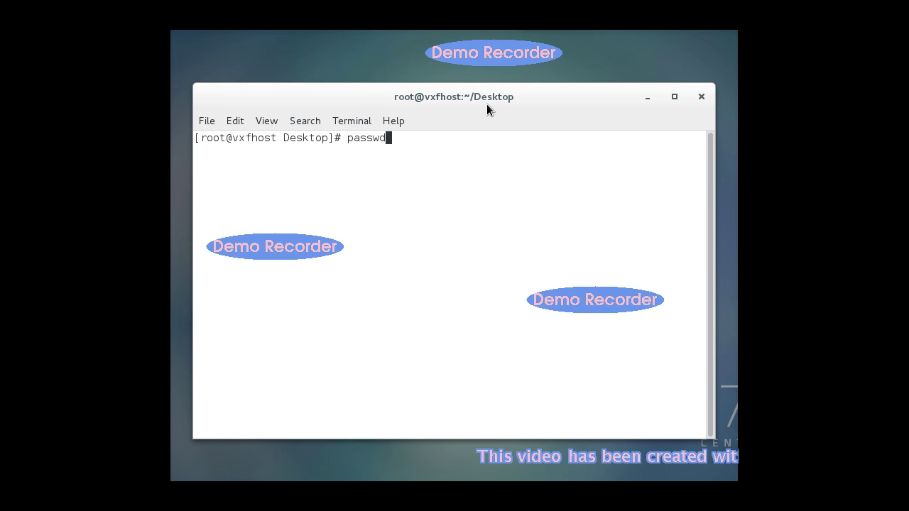
key(Return)
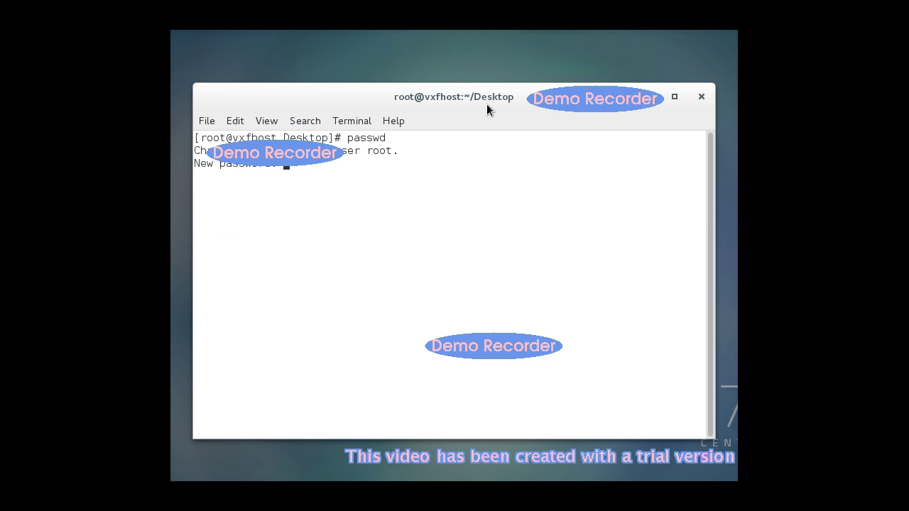
key(Return)
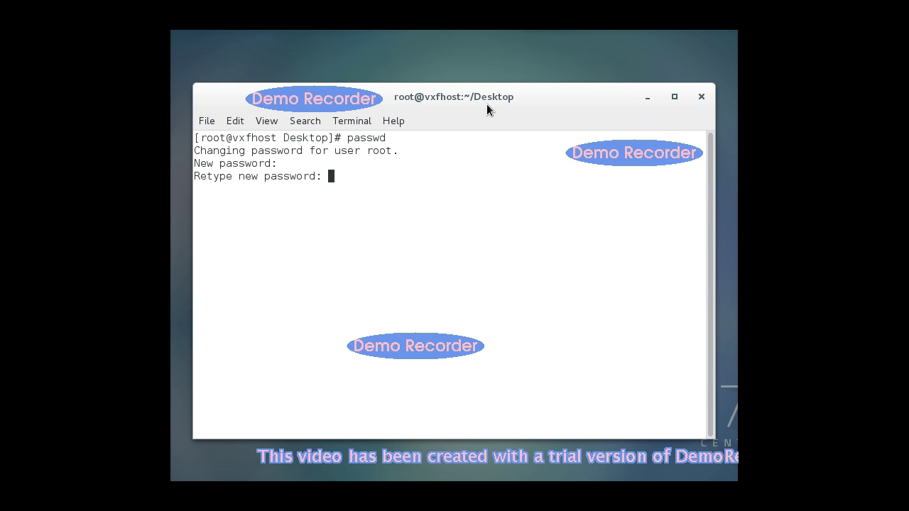
key(Return)
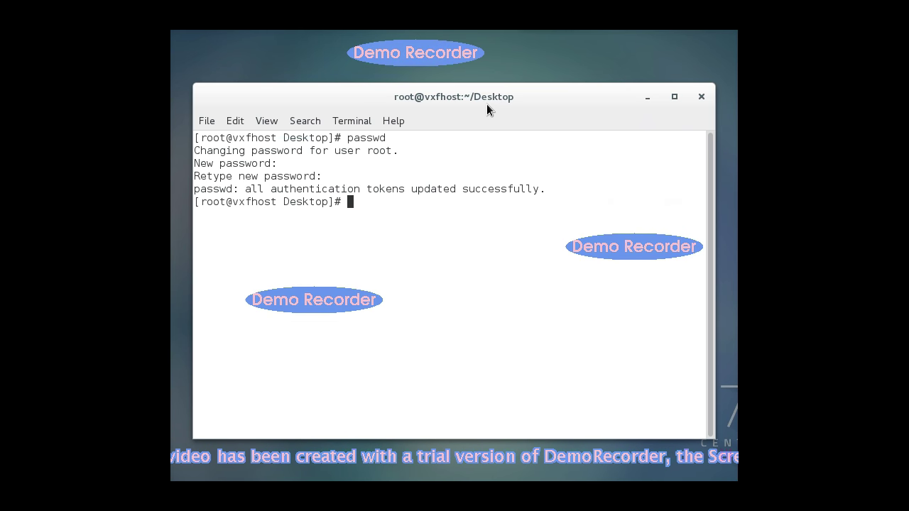
Step: Set the hostname to sisoleoj with hostnamectl and verify it with cat /etc/hostname
text(hos)
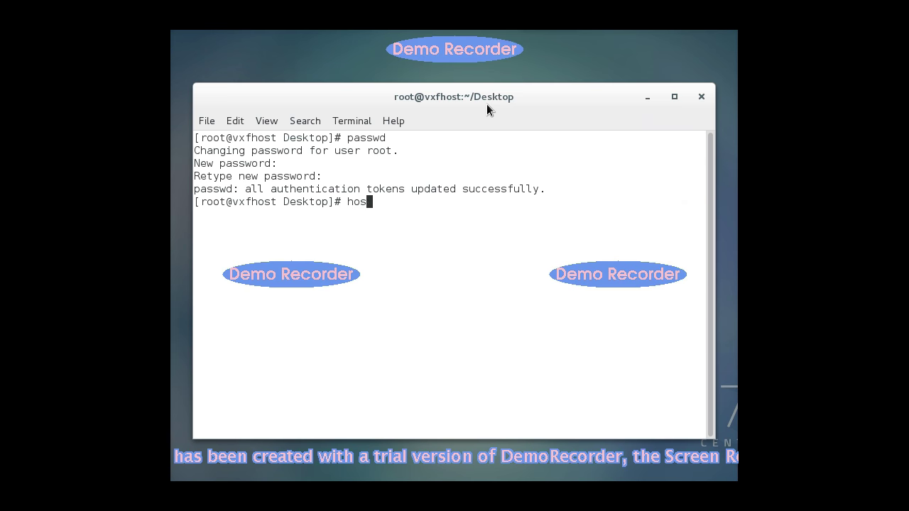
text(tname)
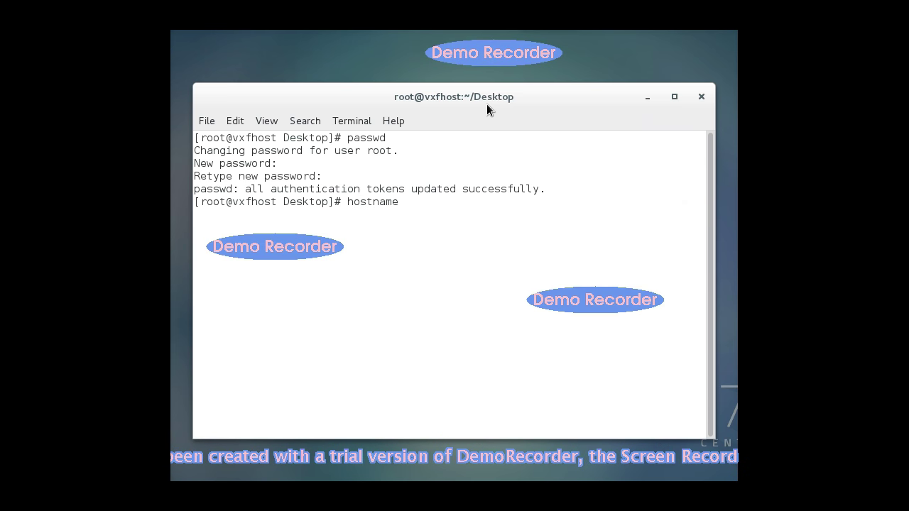
text(ctl)
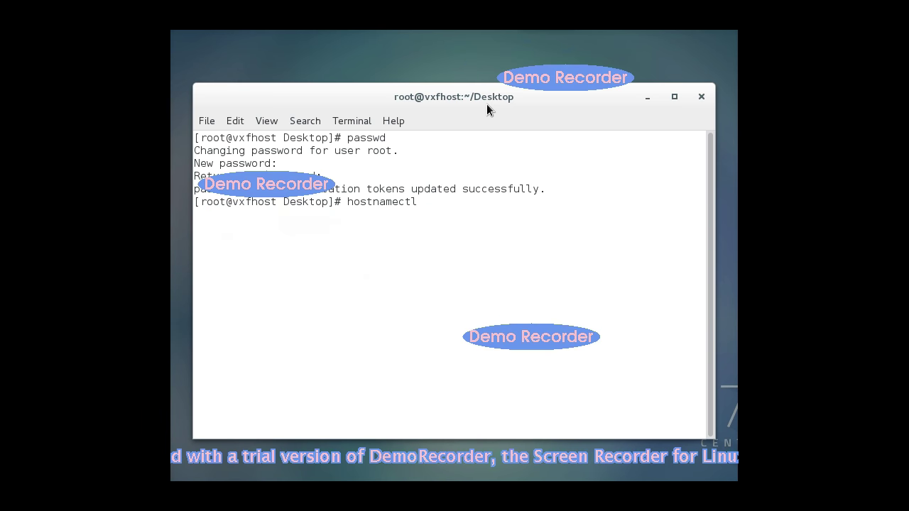
text( set)
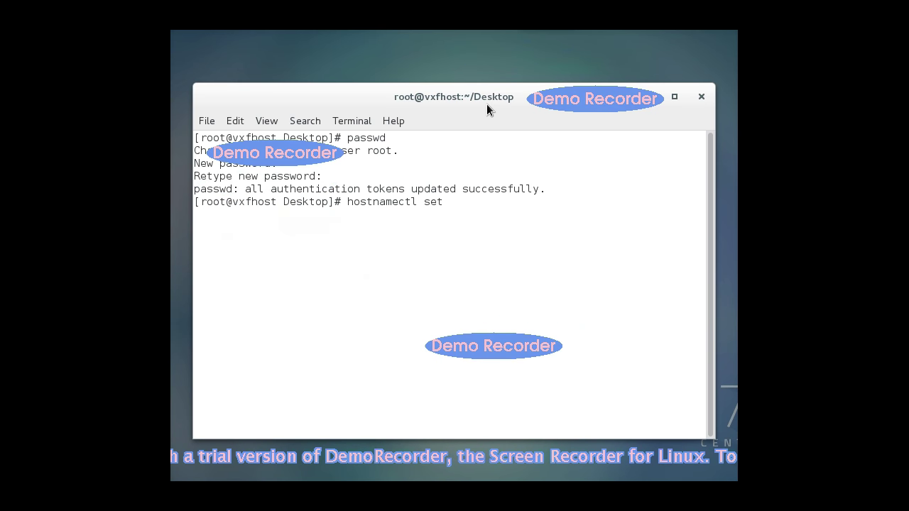
text(-hos)
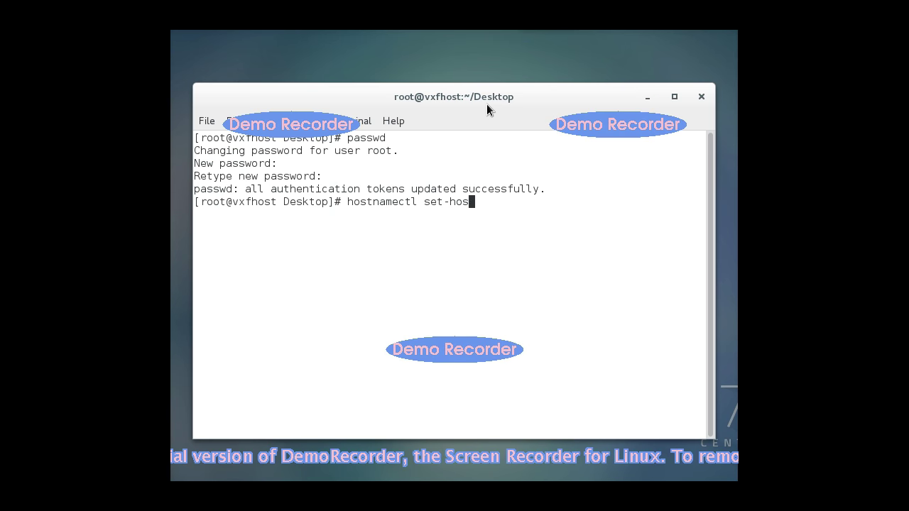
text(tname)
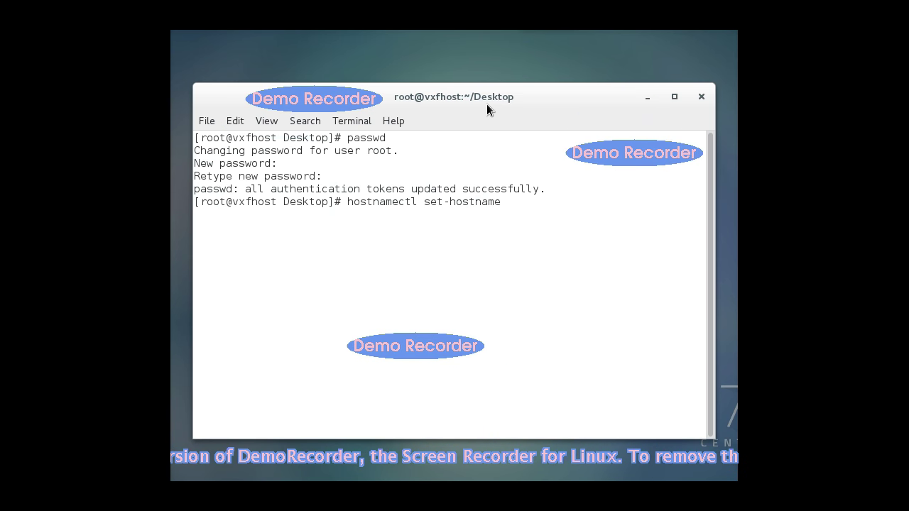
text( sis)
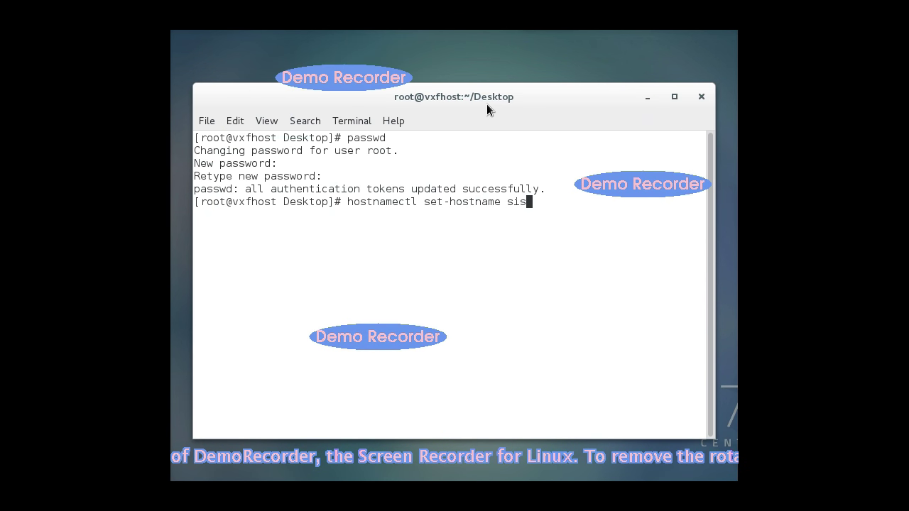
text(oleoj)
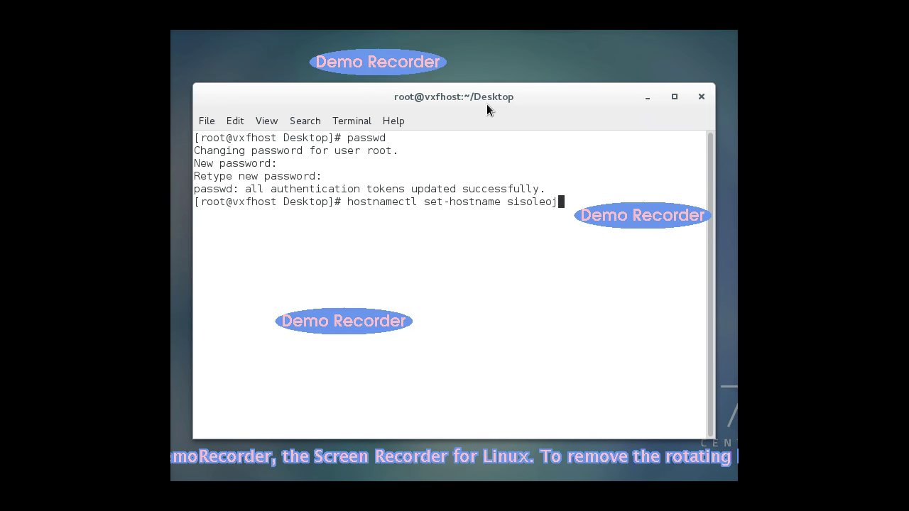
key(Return)
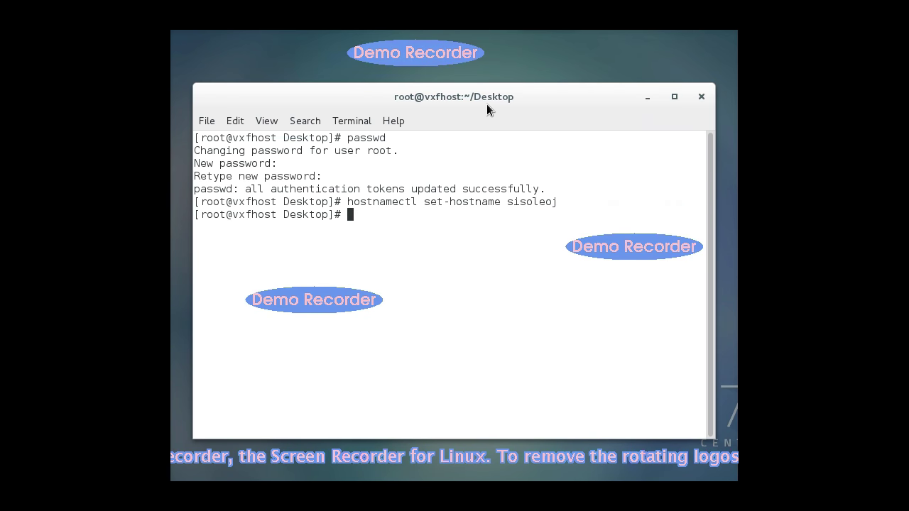
text(cat)
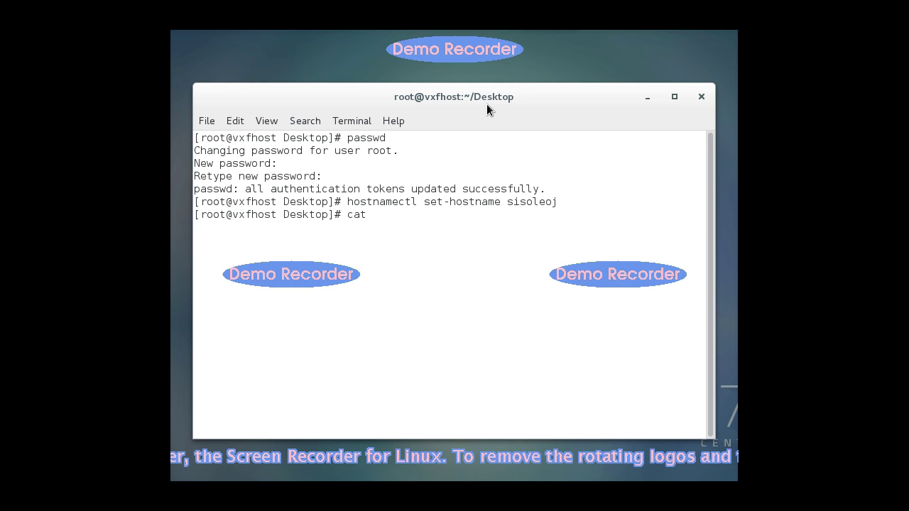
text( /ect)
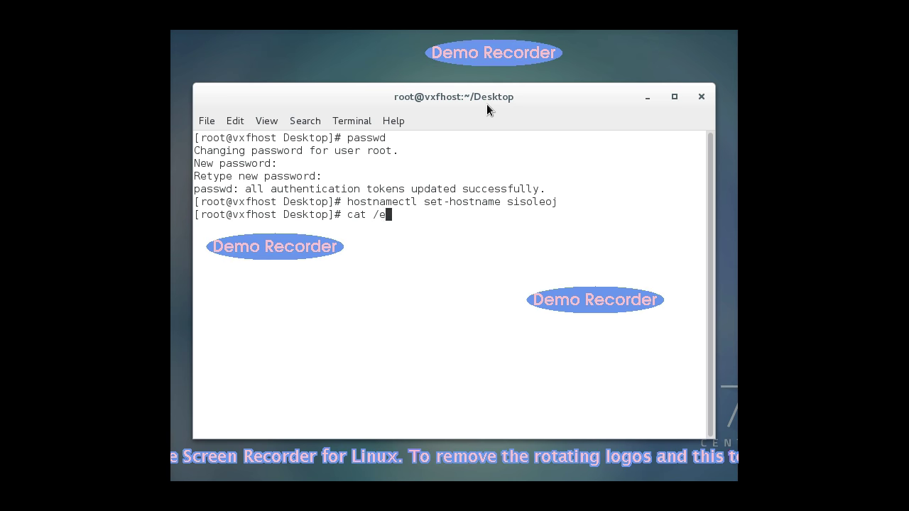
key(BackSpace)
key(BackSpace)
text(tc)
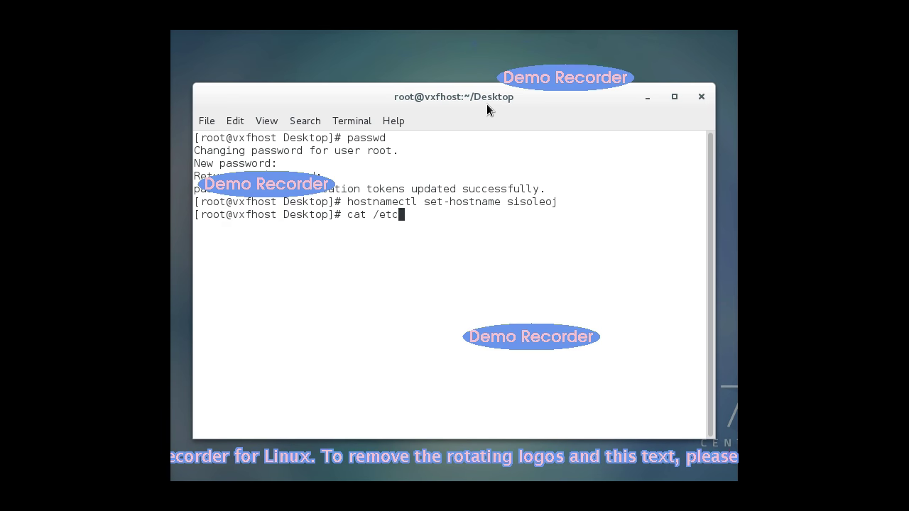
text(/h)
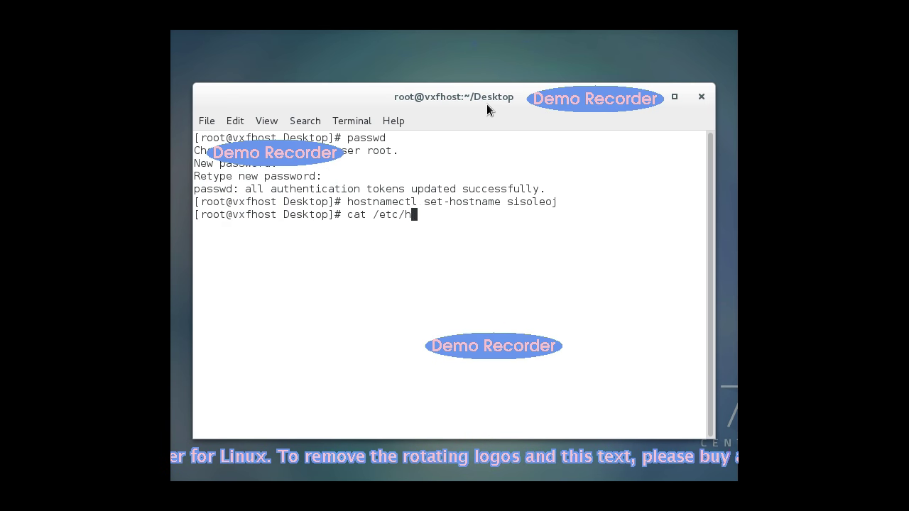
text(ostname)
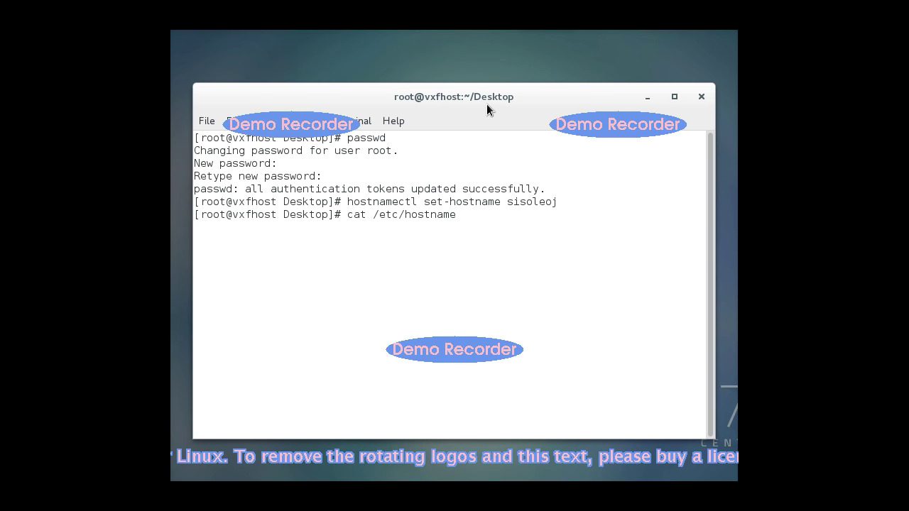
key(Return)
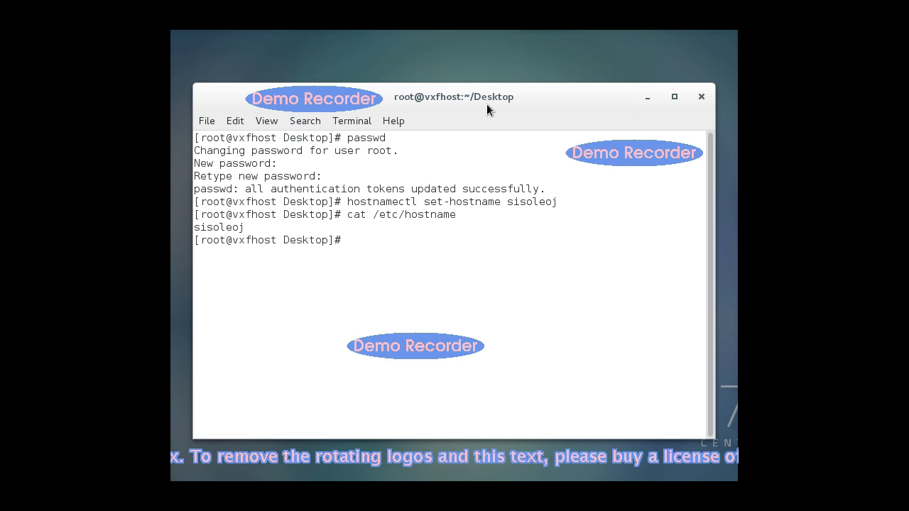
Step: Move the terminal window slightly higher and clear its earlier output
drag(487, 104, 488, 75)
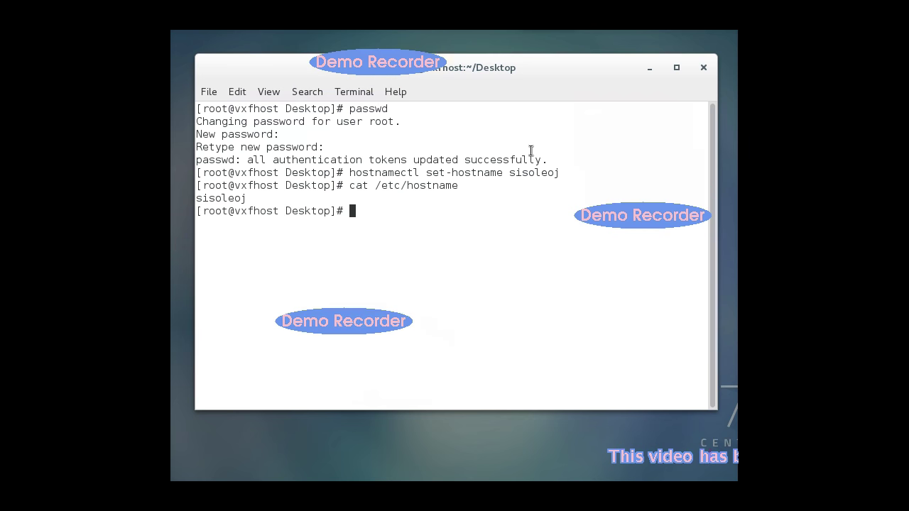
text(clear)
key(Return)
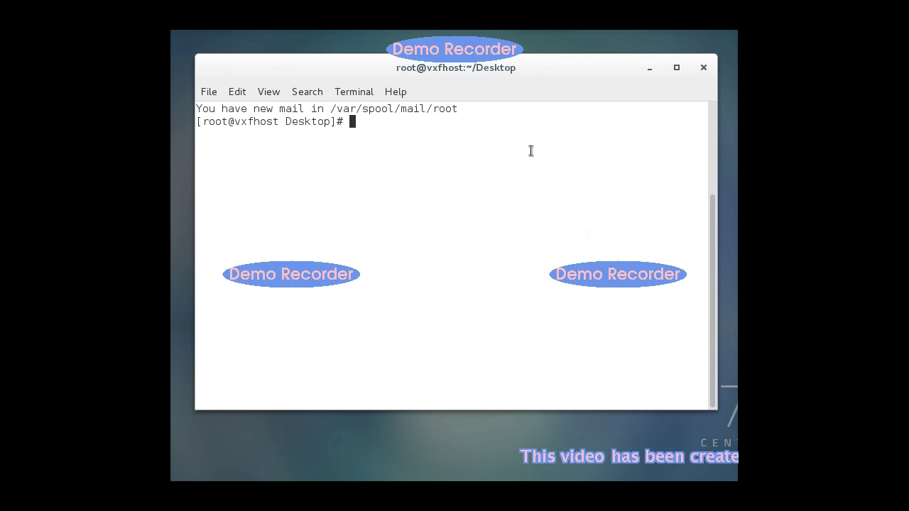
Step: Enter the command echo 'blacklist nouveau' >> /etc/modprobe.d/blacklist.conf at the root prompt
text(w)
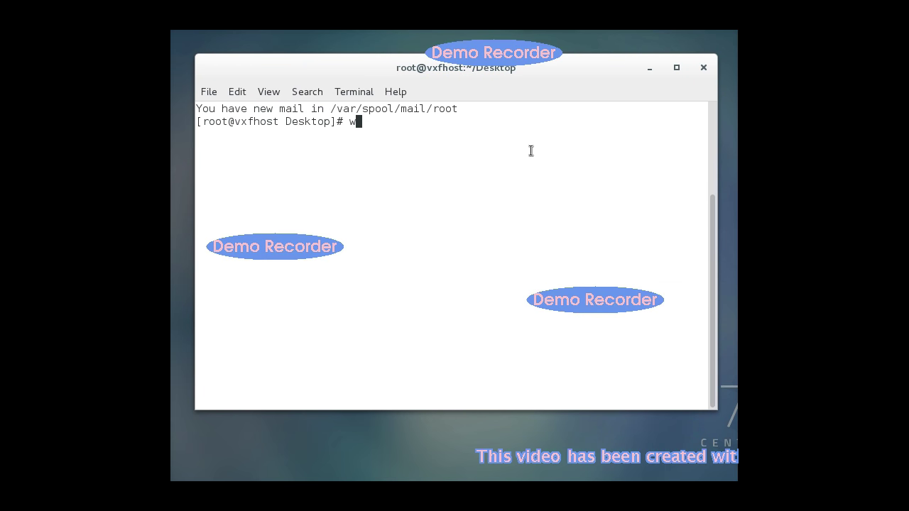
key(BackSpace)
text(echo)
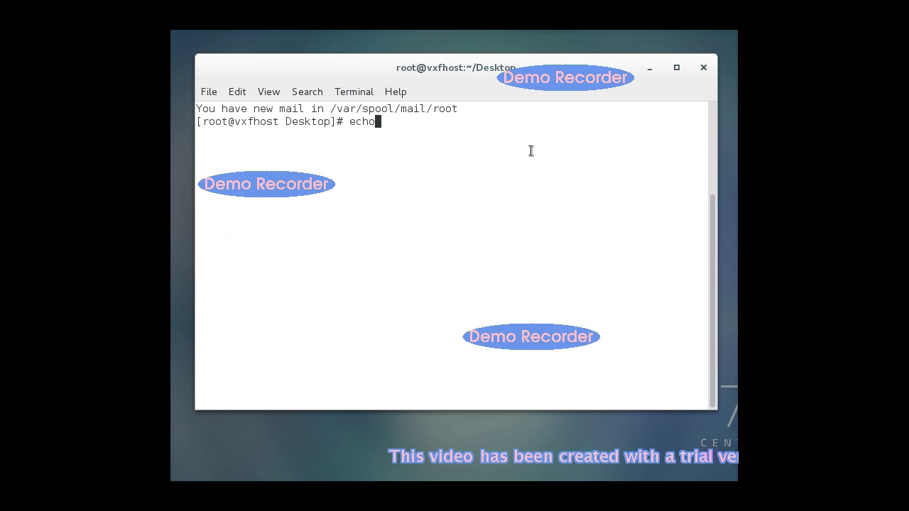
text( 'b)
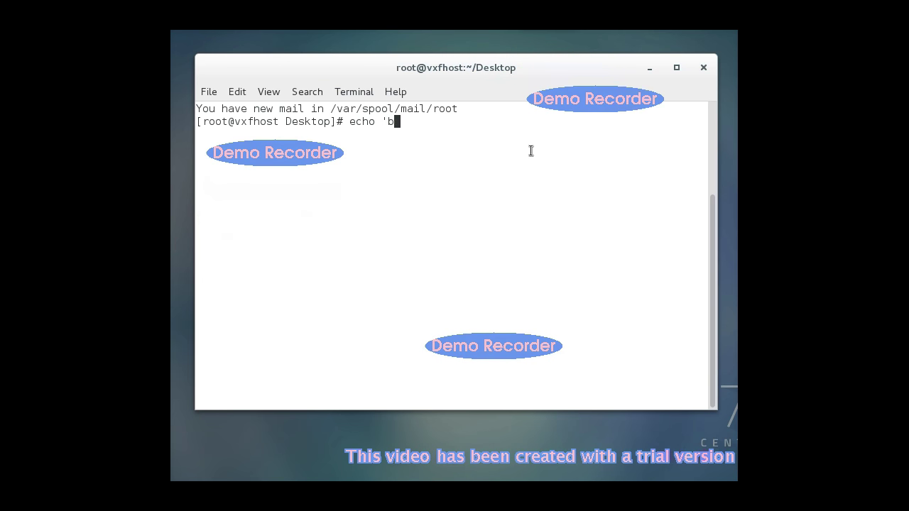
text(lacklist)
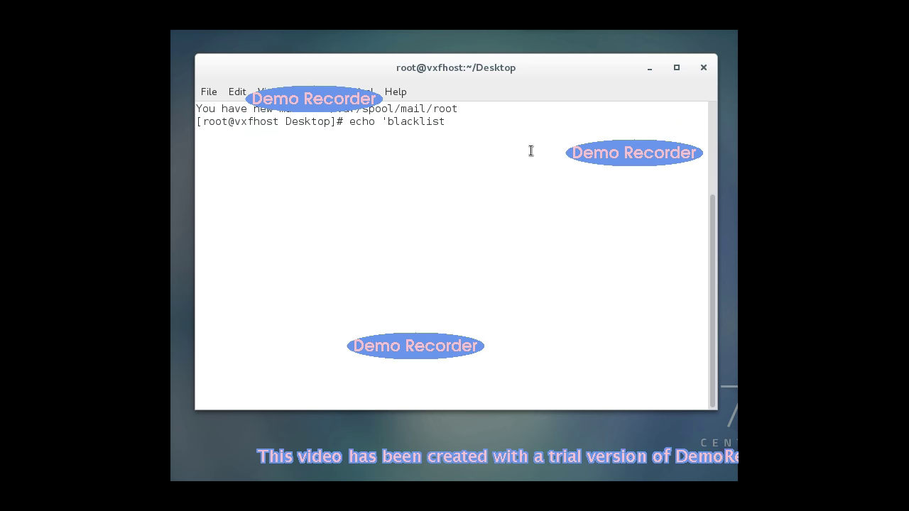
text( nouveau)
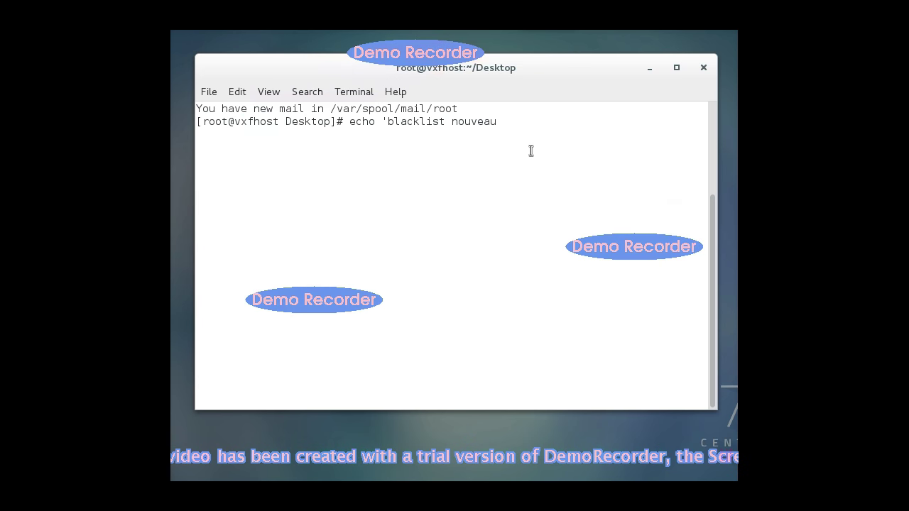
text(')
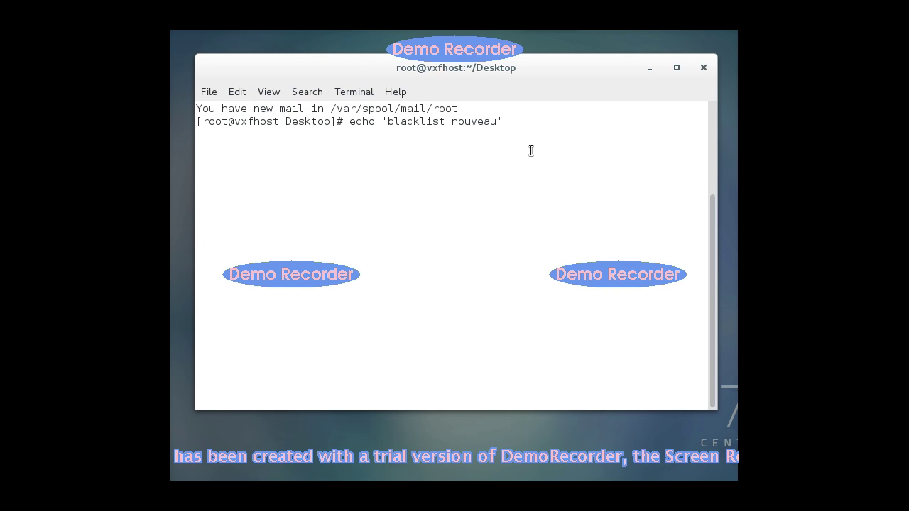
text( >)
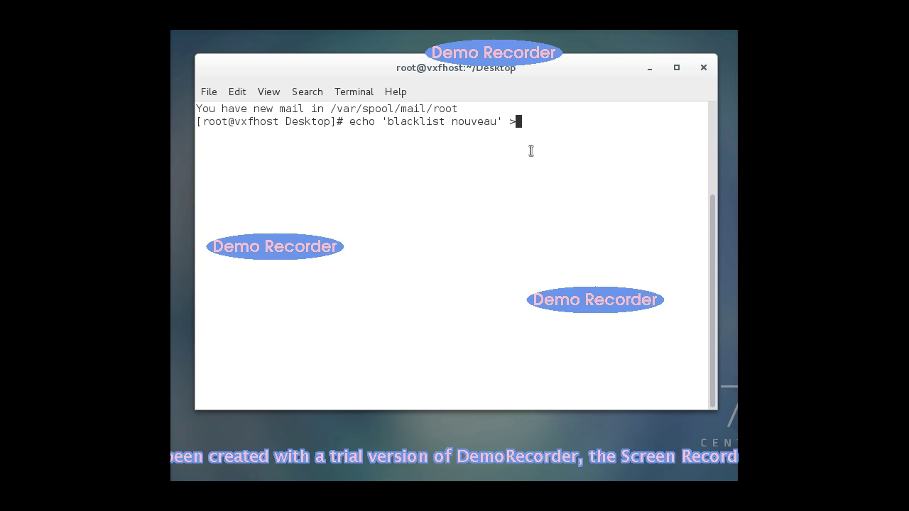
text(> )
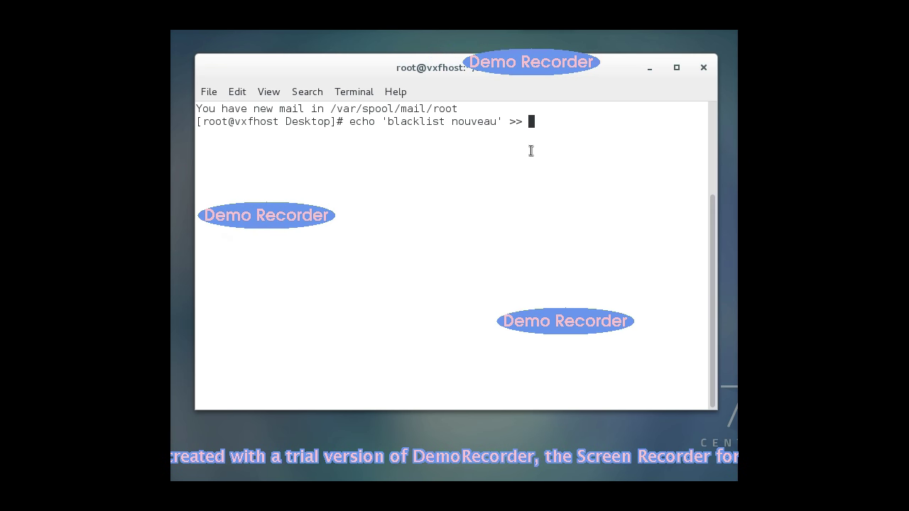
text(/etc)
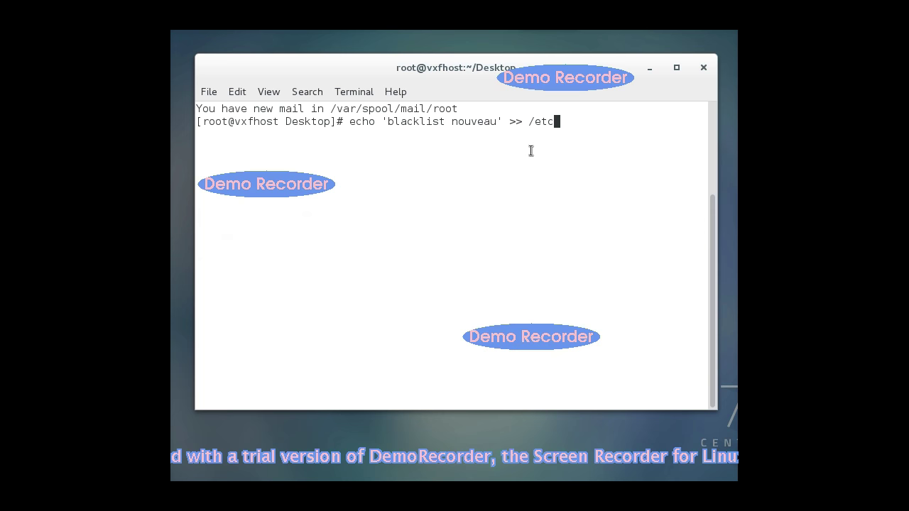
text(/)
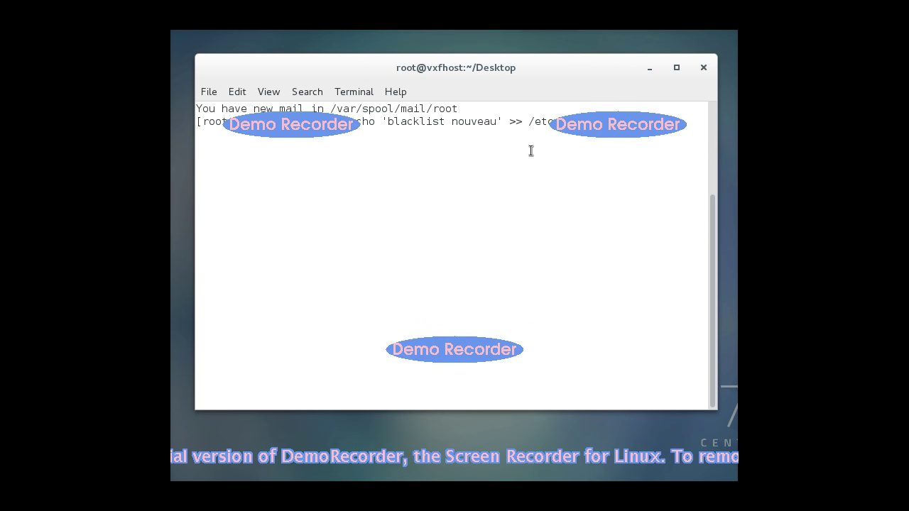
text(modprobe)
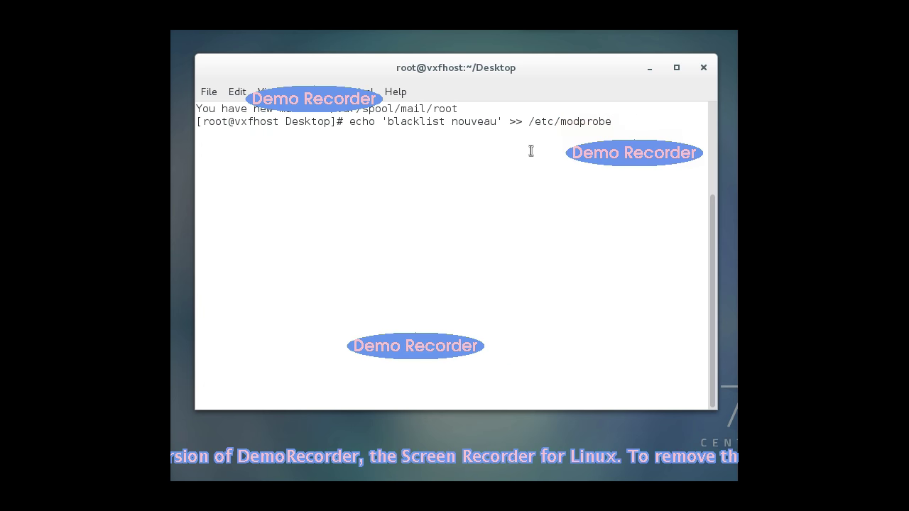
text(.d)
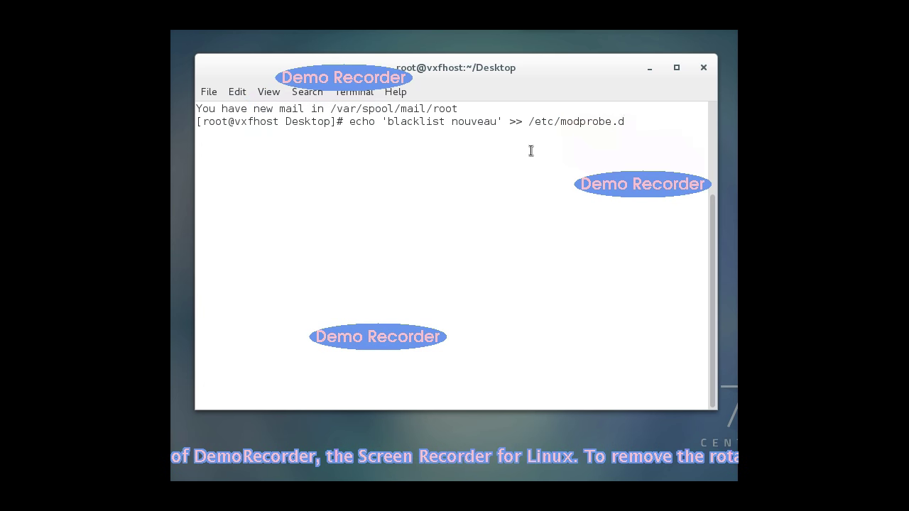
text(/b)
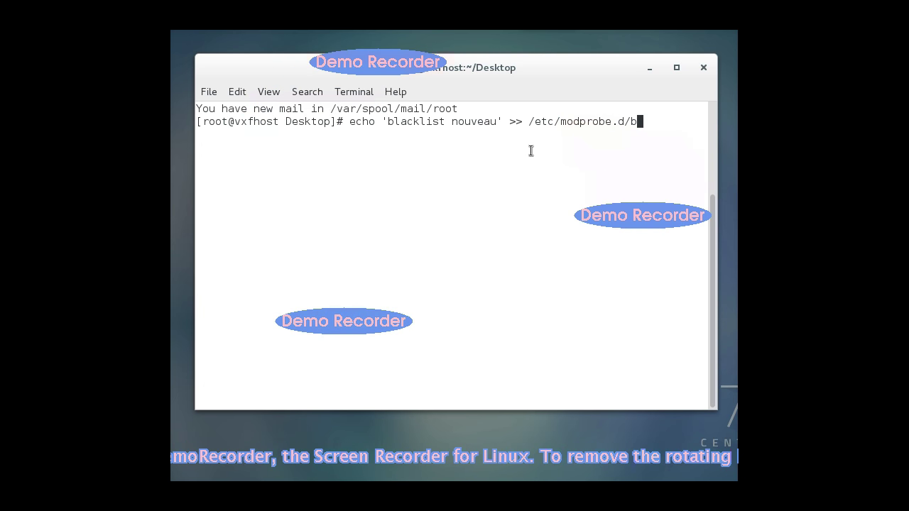
text(lackl)
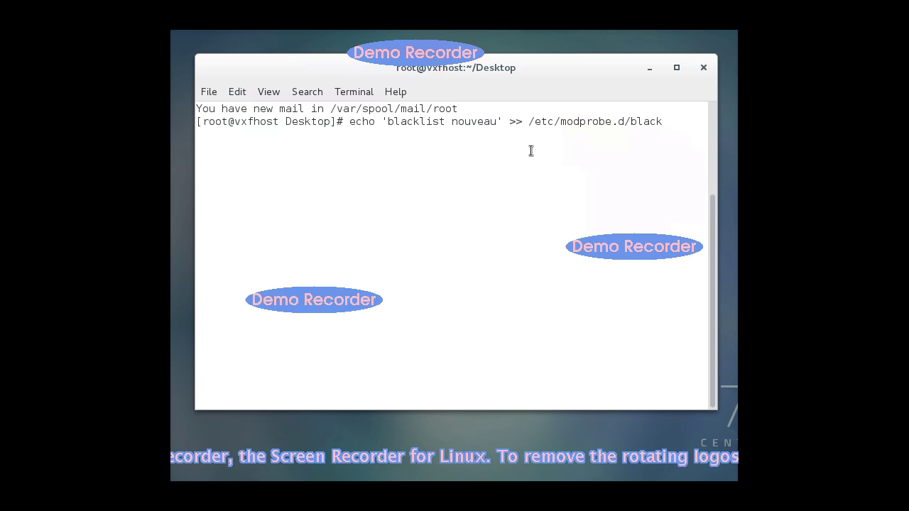
text(ist)
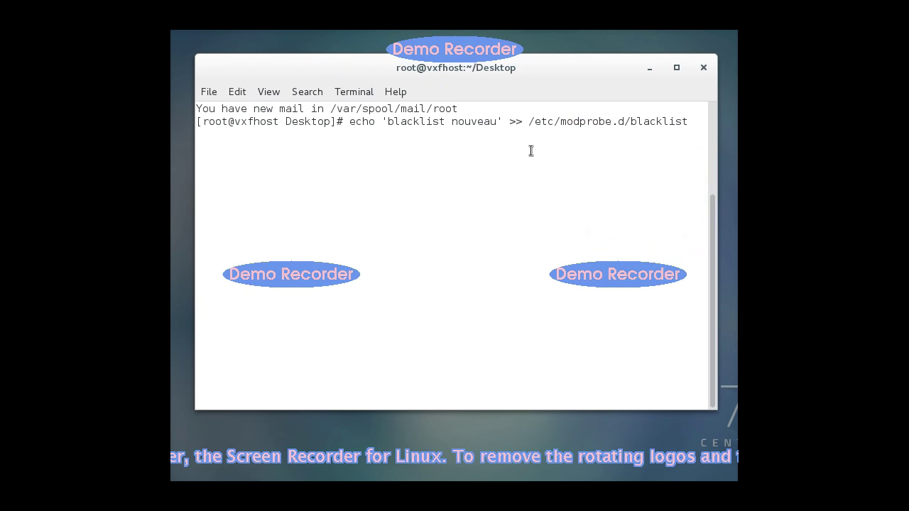
text(.conf)
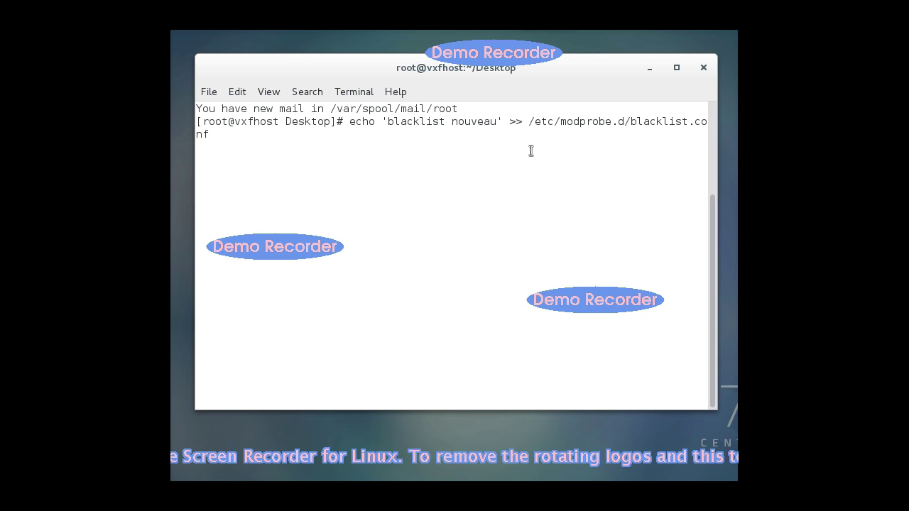
Step: Append the nouveau blacklist line, disable gdm with systemctl, and enter reboot
key(Return)
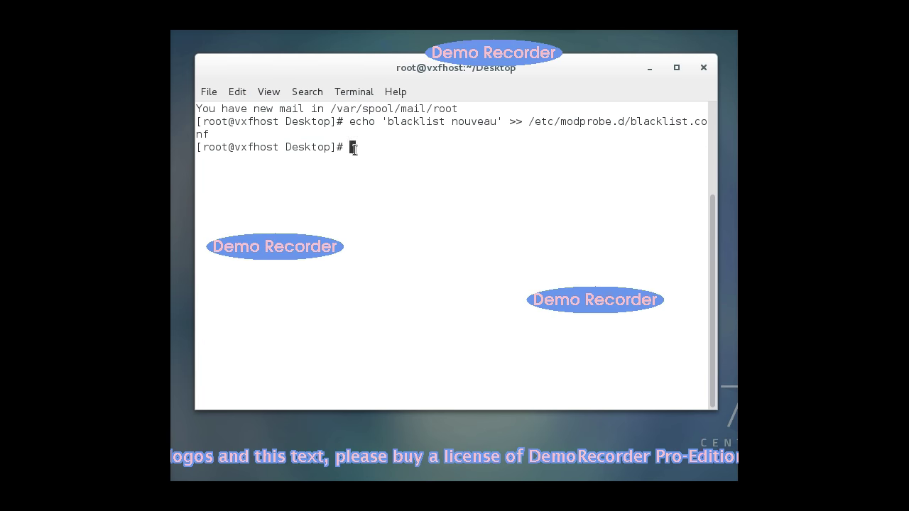
text(system)
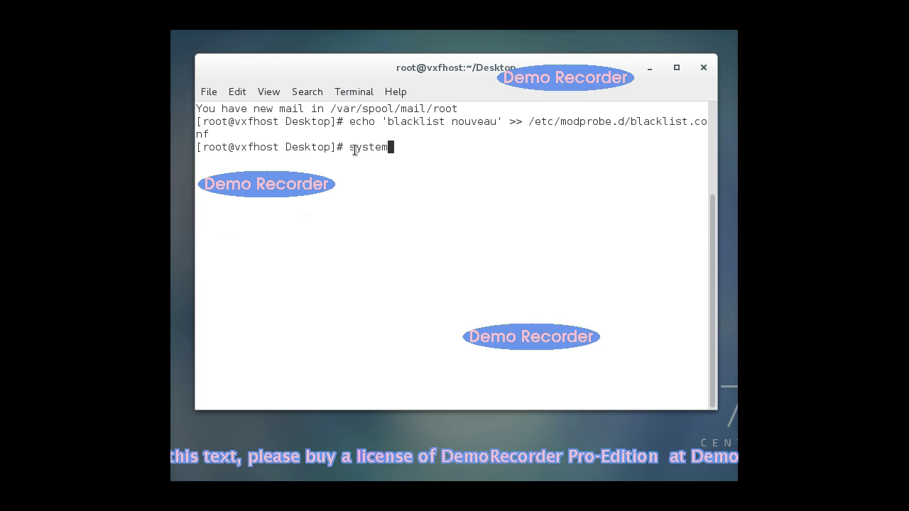
text(ctl di)
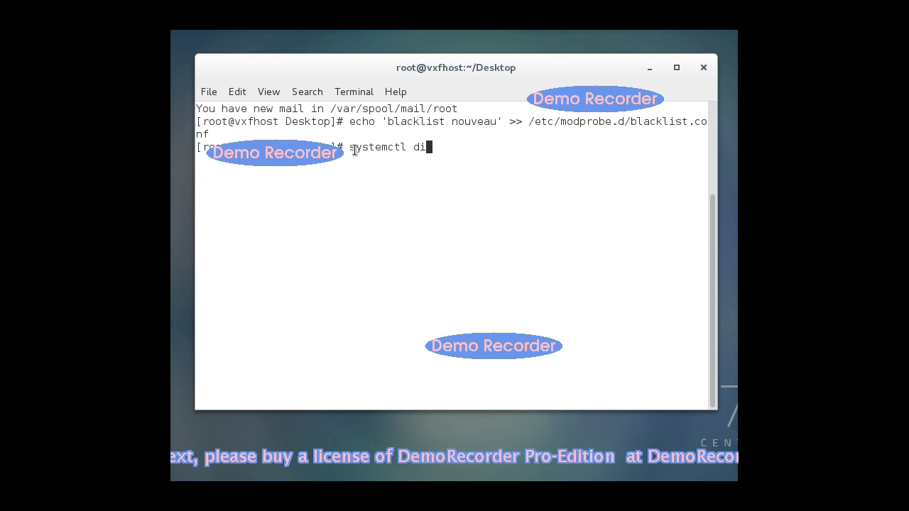
text(sable)
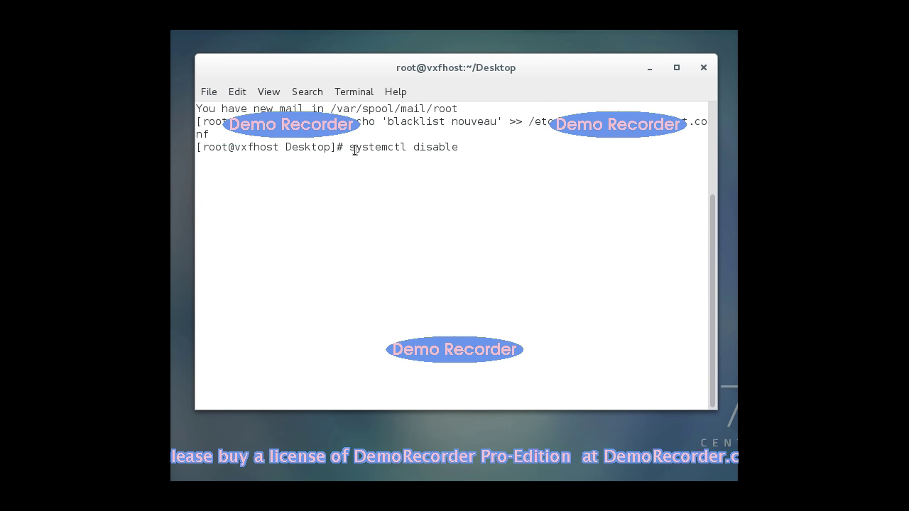
text( gdm)
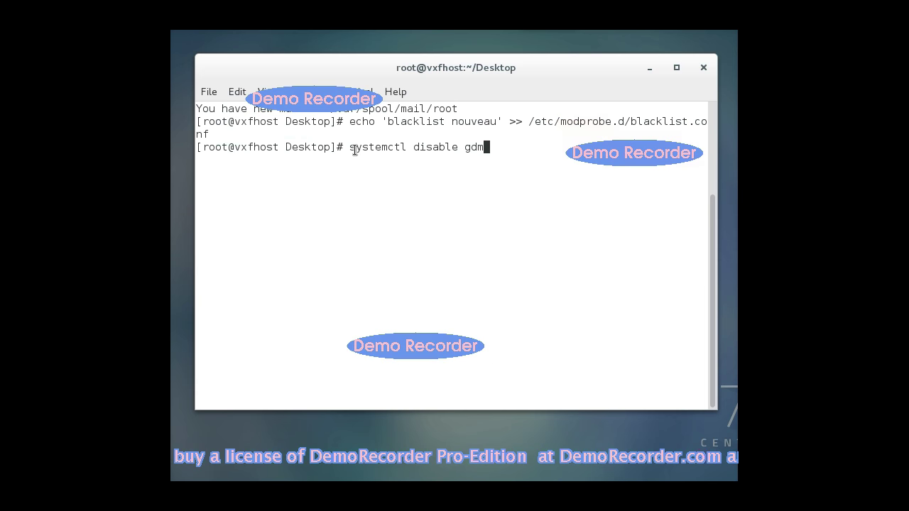
key(Return)
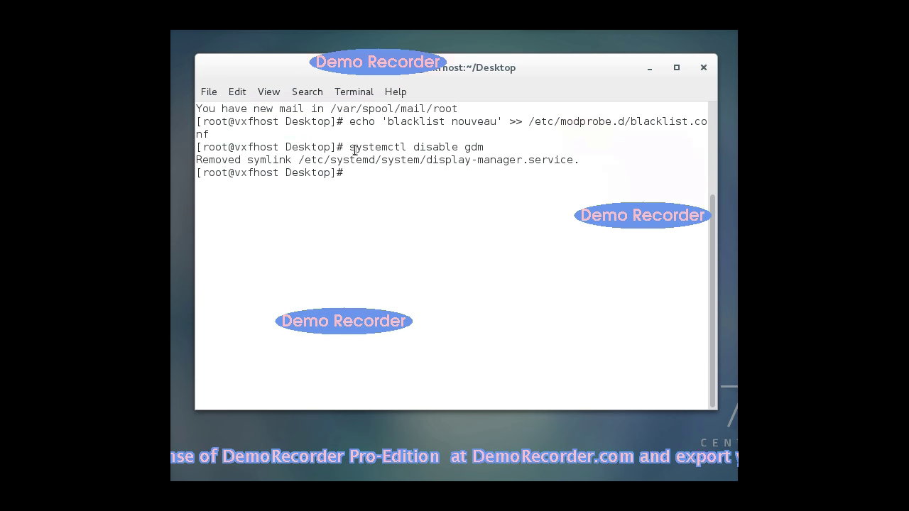
text(reb)
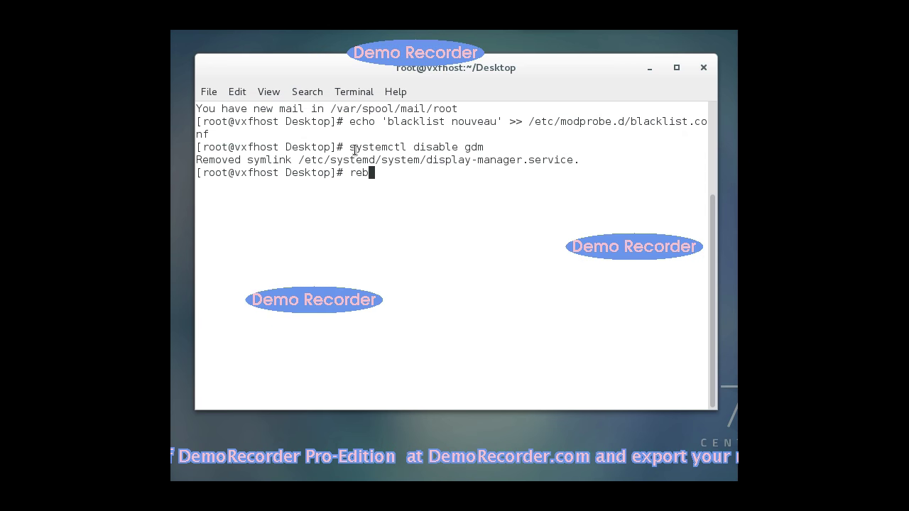
text(oot)
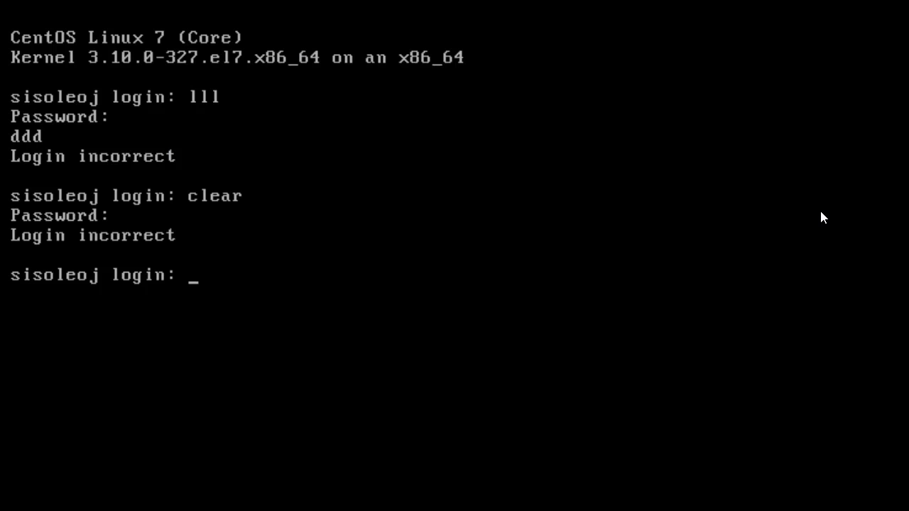
Step: Log in to the CentOS 7 text console as root
text(root)
key(Return)
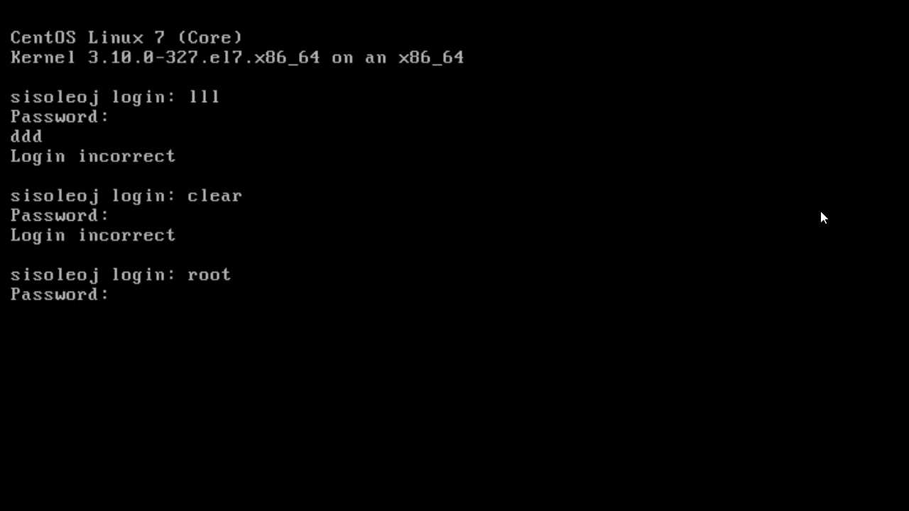
key(Return)
Step: Move into the Downloads folder, listing the home and Downloads contents
text(cd)
key(Return)
text(ls)
key(Return)
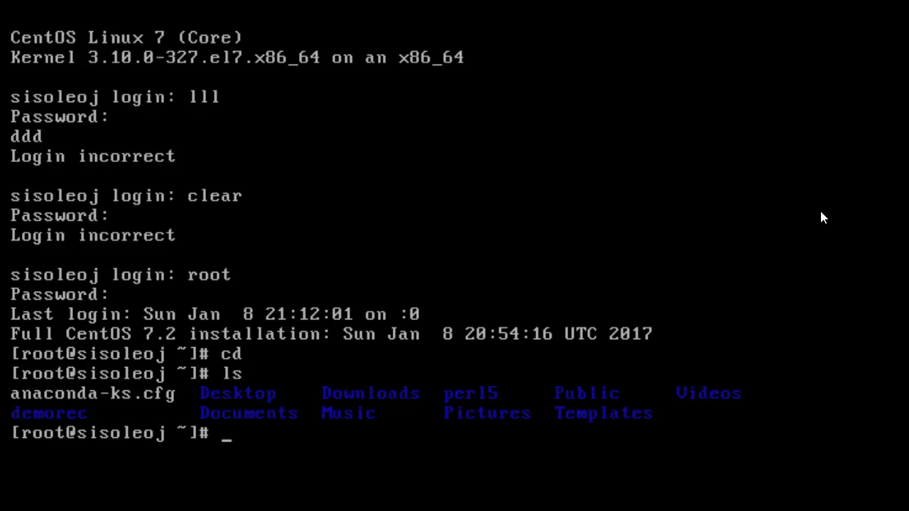
text(cd Dow)
key(Tab)
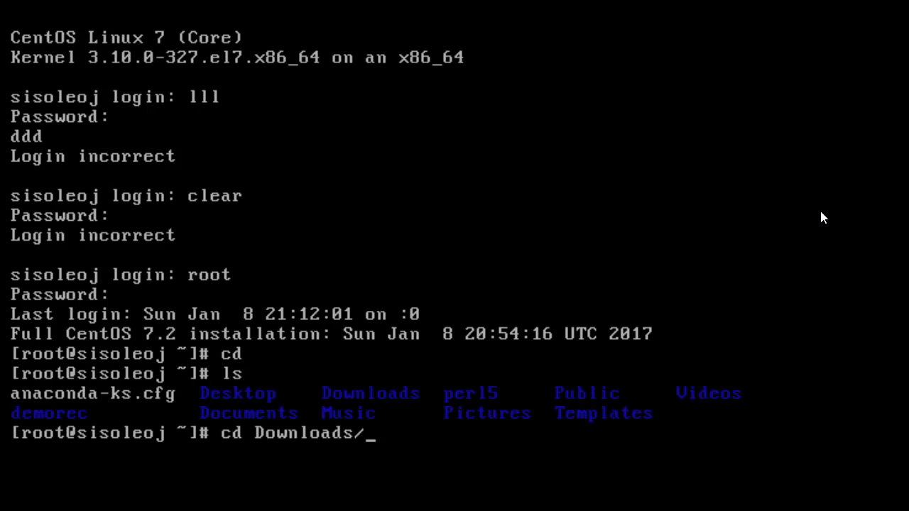
key(Return)
text(ls)
key(Return)
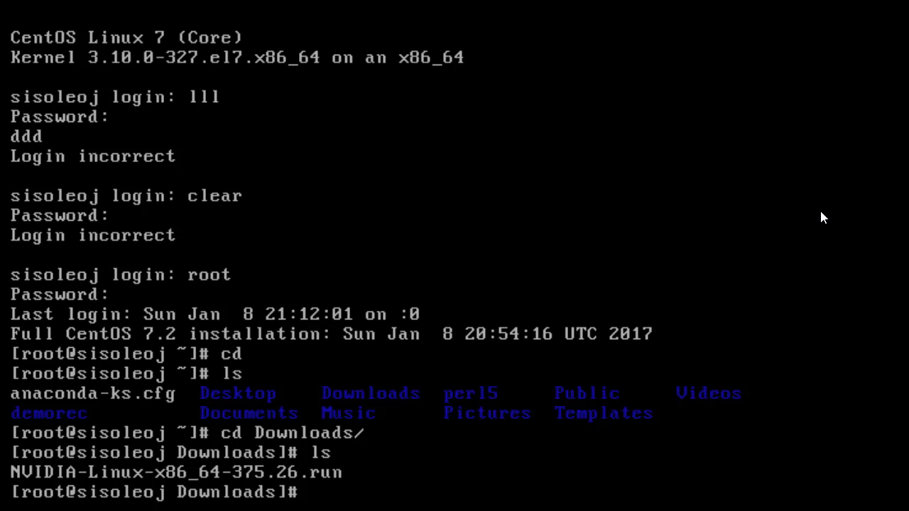
Step: Run the NVIDIA-Linux-x86_64-375.26.run driver installer with bash
text(n)
key(BackSpace)
text(bash)
text(N)
key(Tab)
key(Return)
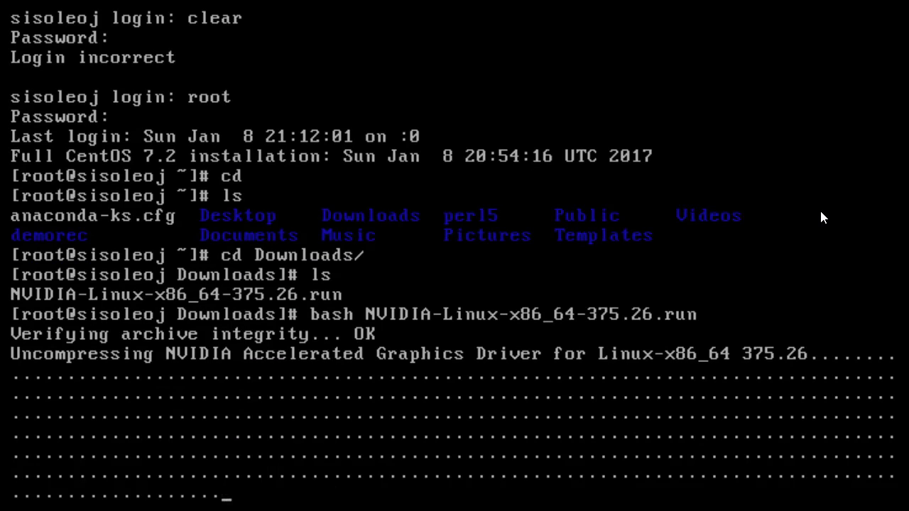
Step: Accept the NVIDIA 375.26 license, add 32-bit compatibility libraries, and let nvidia-xconfig update X configuration
key(Left)
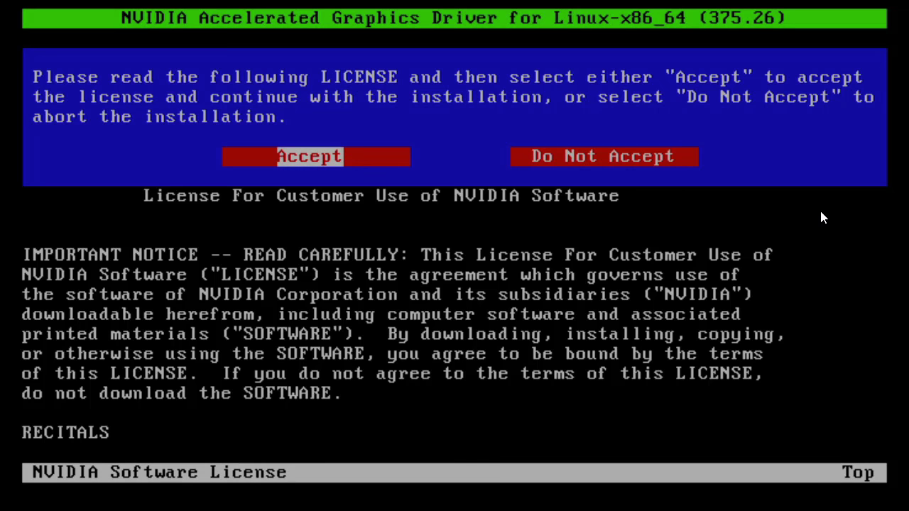
key(Return)
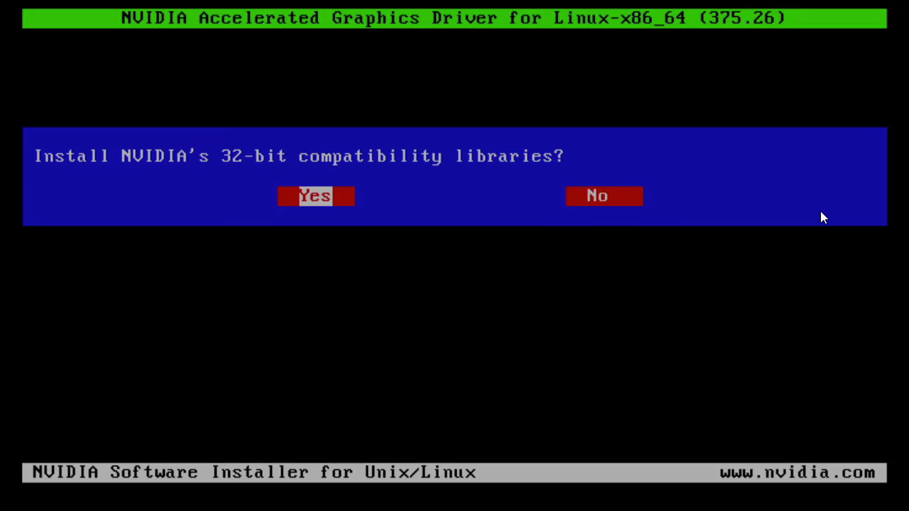
key(Return)
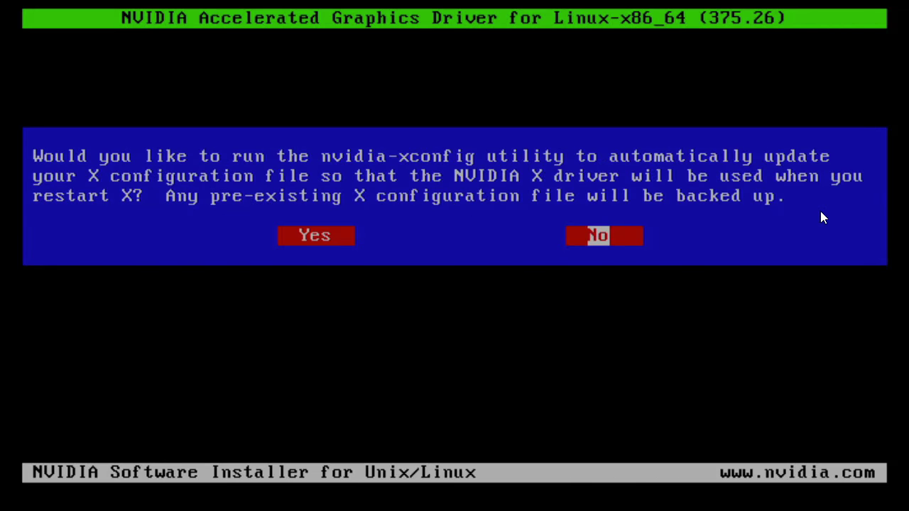
key(Left)
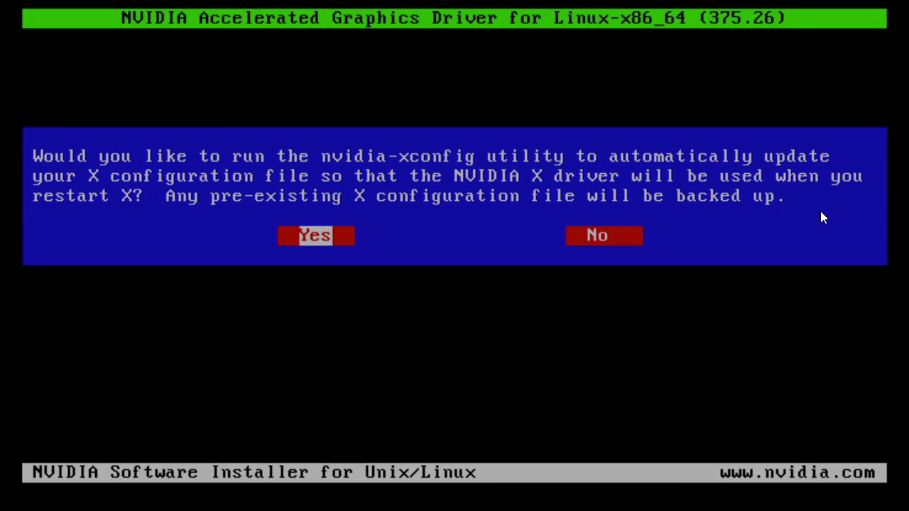
key(Return)
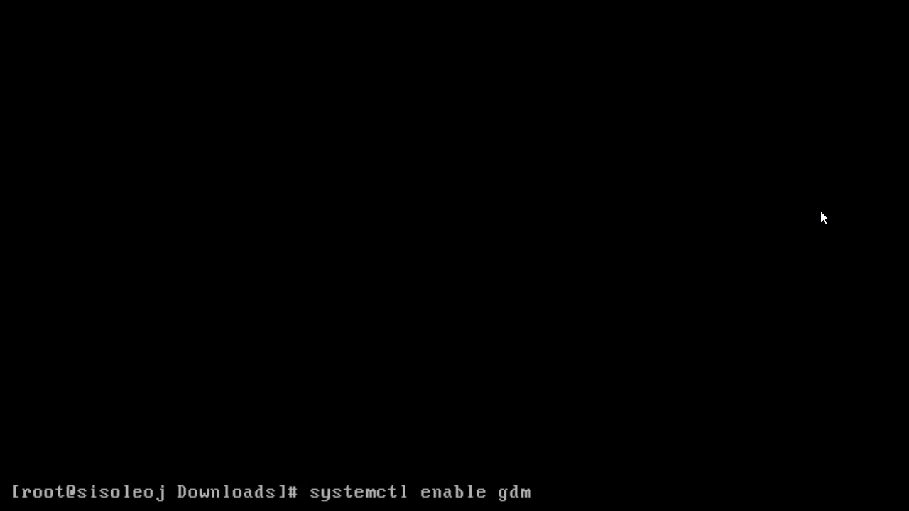
Step: Enable the gdm login manager at boot and reboot the machine
key(Return)
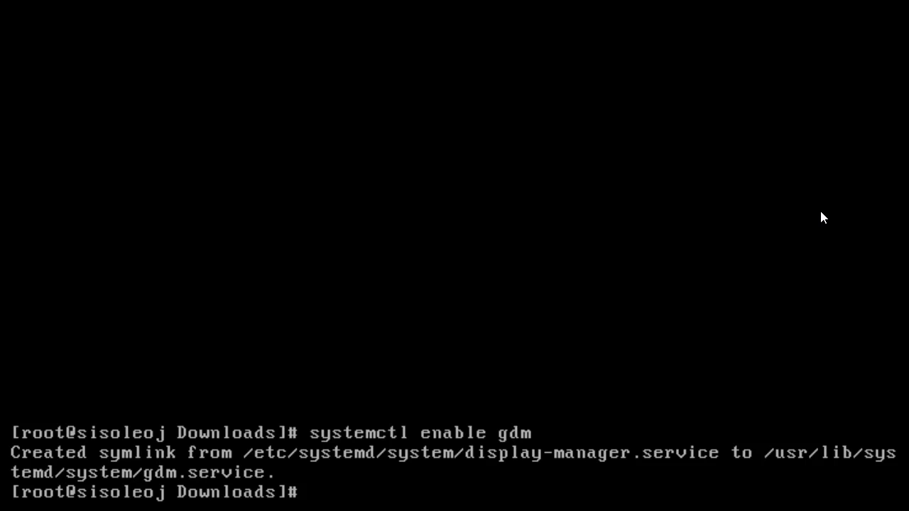
text(reboot)
key(Return)
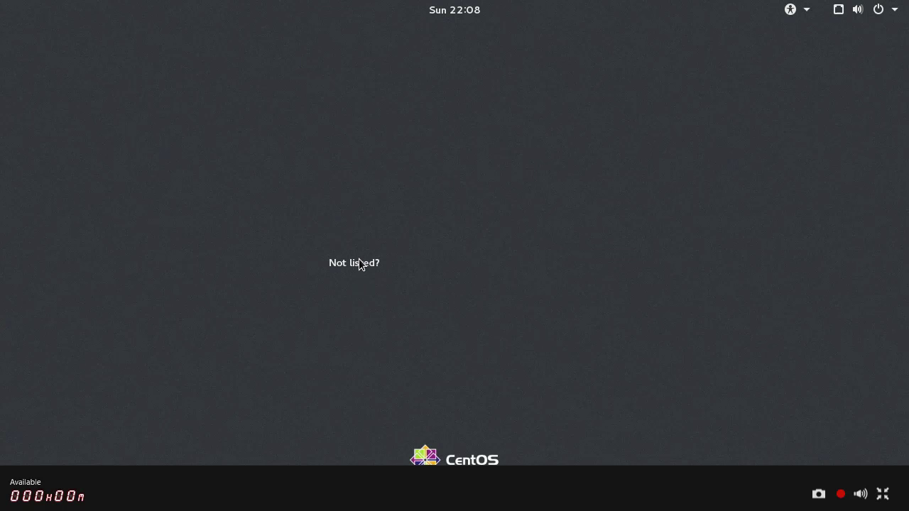
Step: Sign in at GDM as root with the administrator password and bring up the desktop menu
click(359, 261)
text(root)
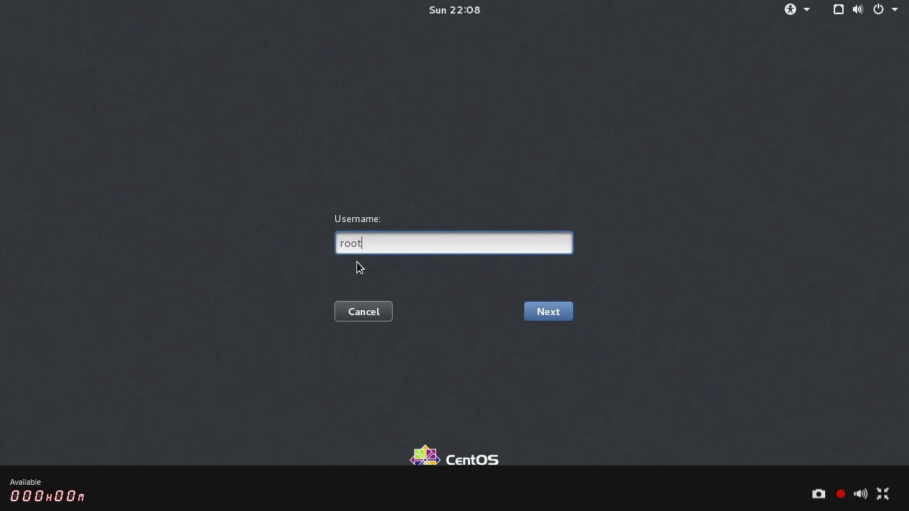
key(Return)
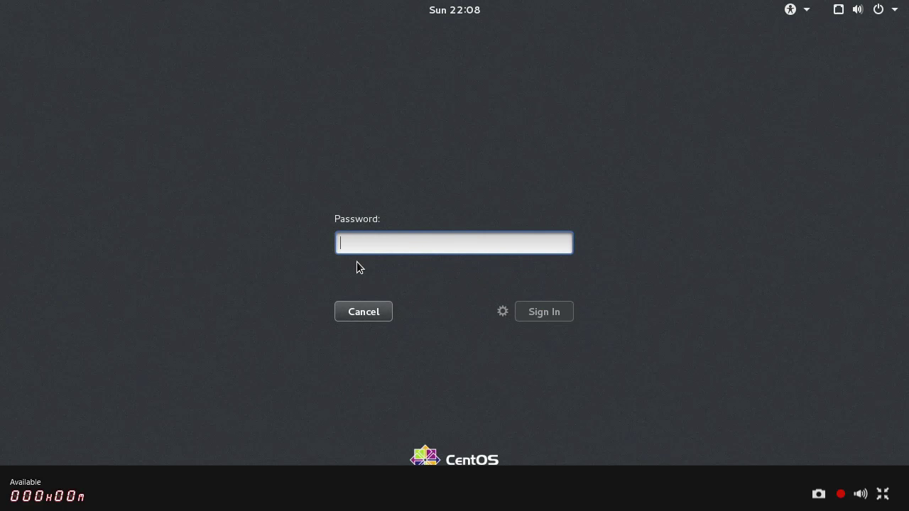
text(••••••••••)
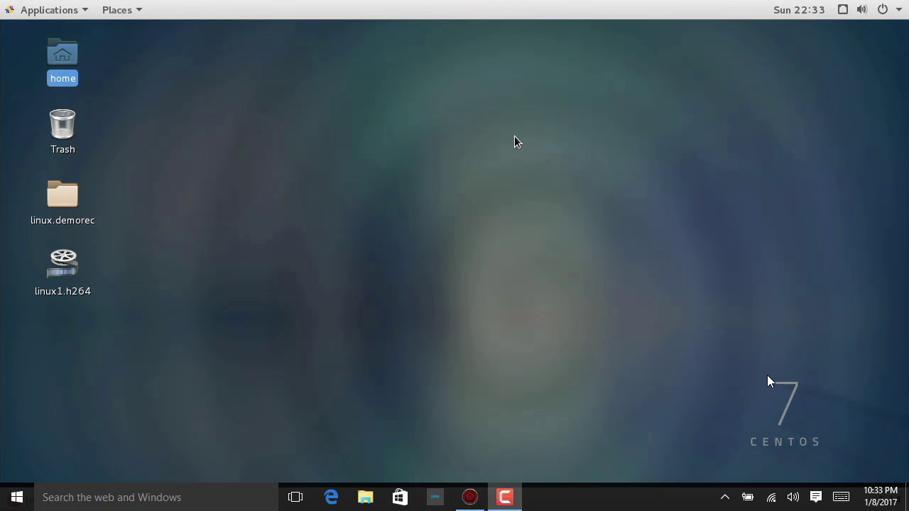
right_click(515, 142)
Step: Open a terminal, return to the home directory, then move into Downloads and list it
click(570, 186)
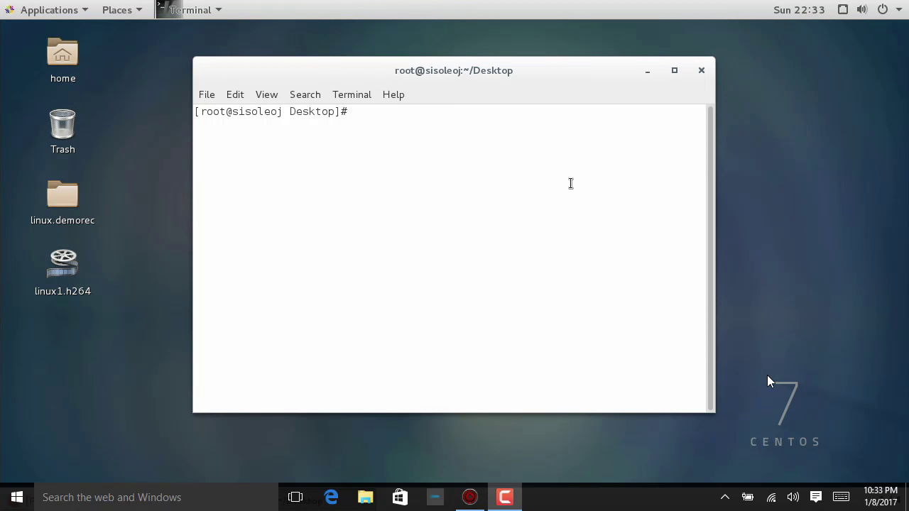
text(cd ls)
key(Return)
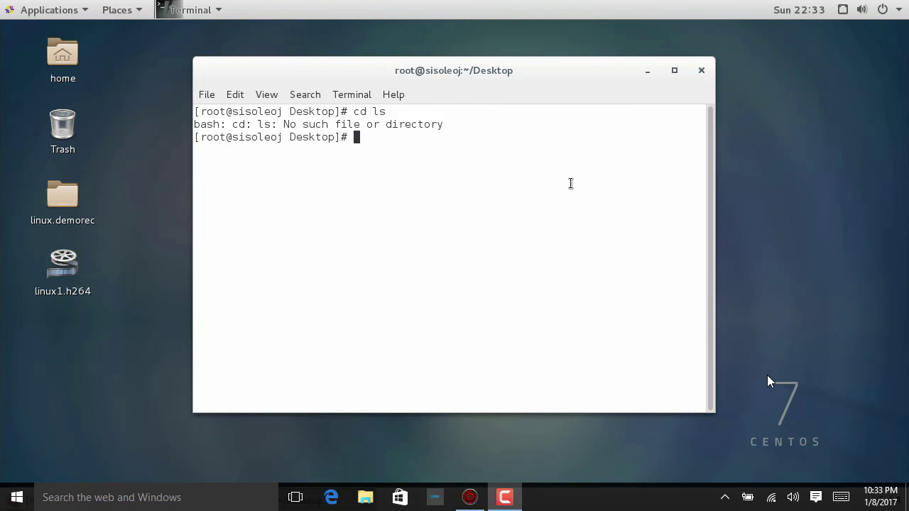
text(cd)
key(Return)
text(ls)
key(Return)
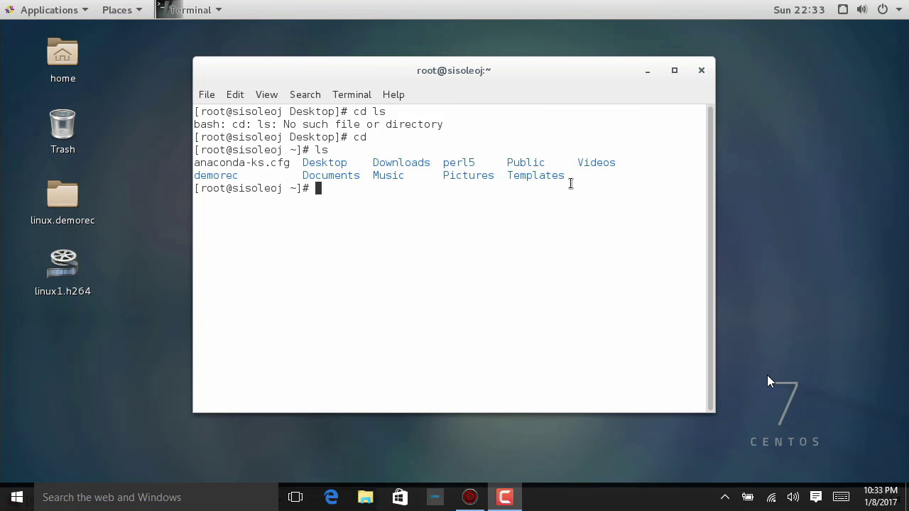
text(cd Dow)
key(Tab)
key(Return)
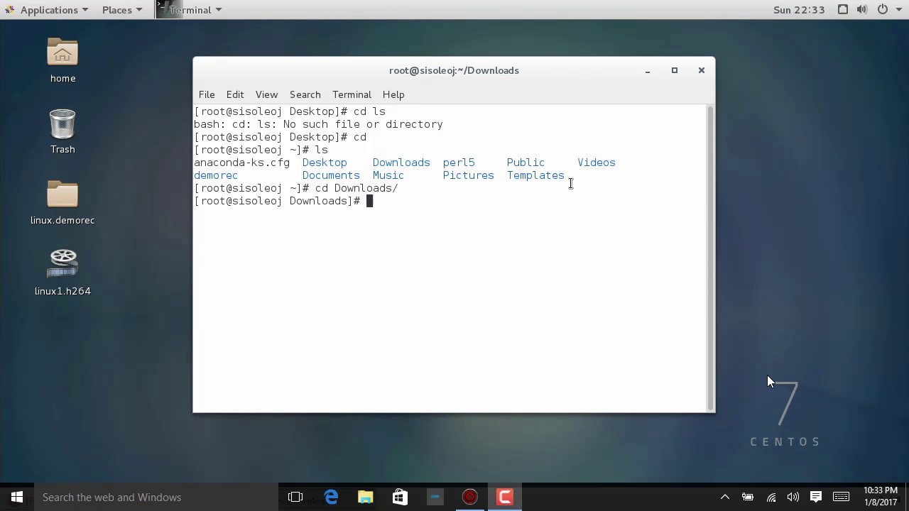
text(ls)
key(Return)
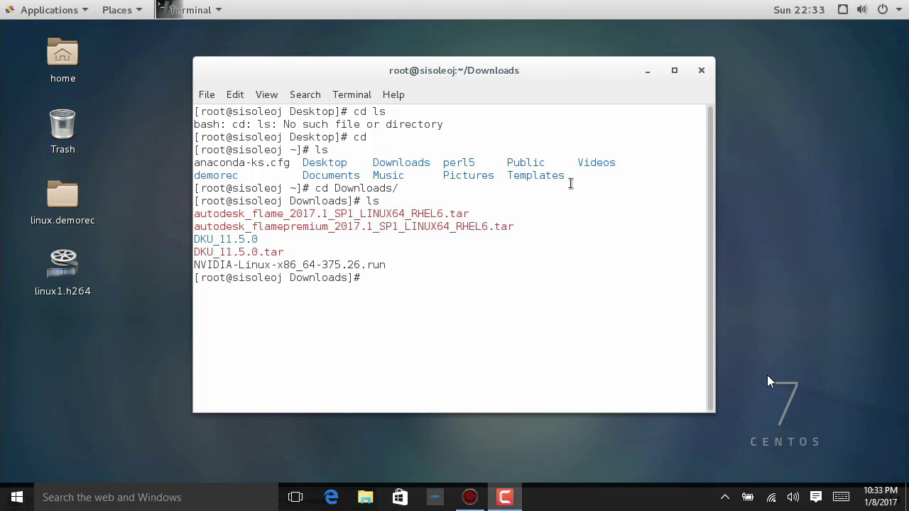
Step: Enter the DKU_11.5.0 folder, list it, and run ./INSTALL_DKU
text(cd D)
key(Tab)
text(/)
key(Return)
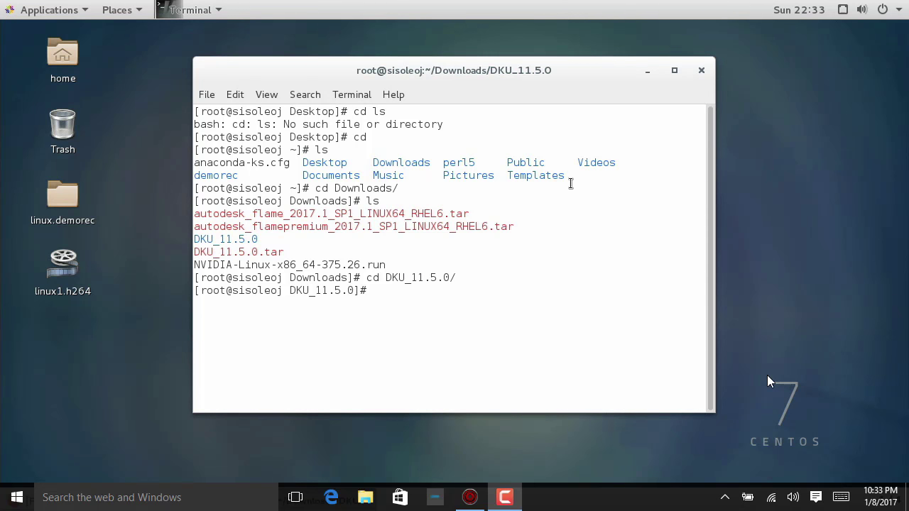
text(ls)
key(Return)
text(./I)
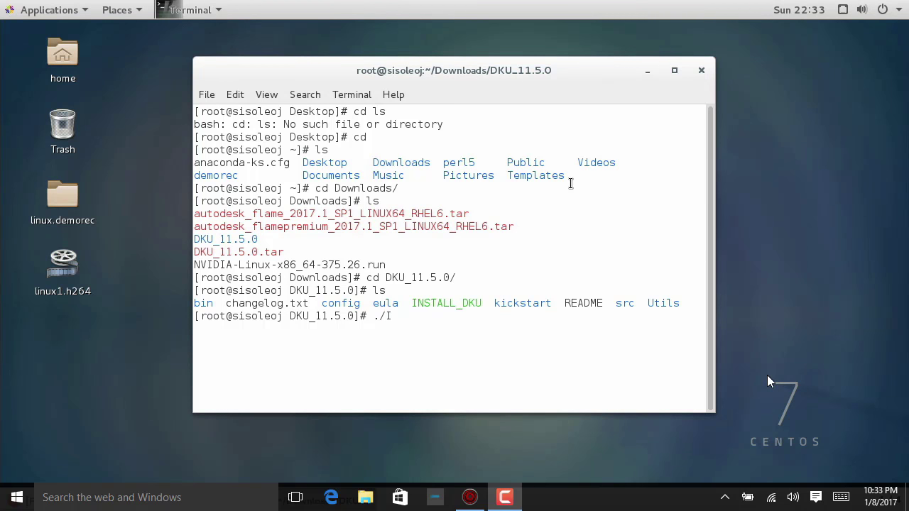
key(Tab)
key(Return)
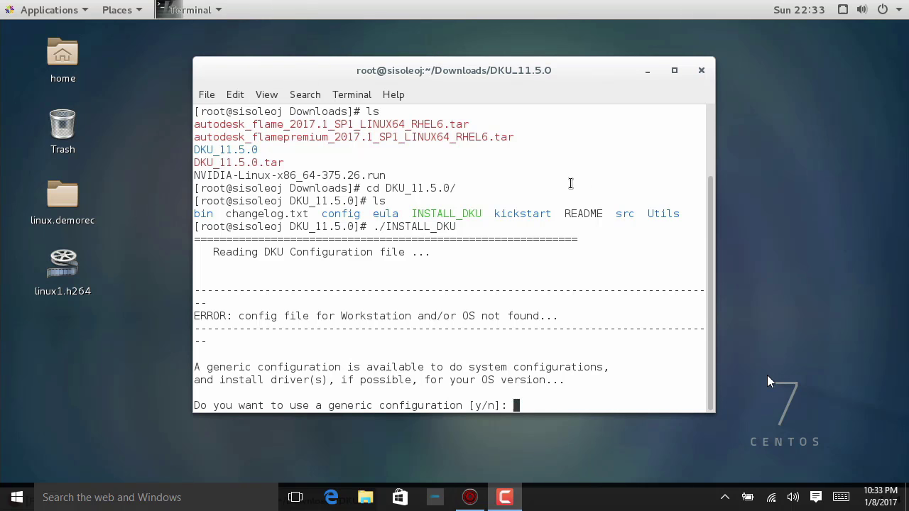
Step: Answer y to use the generic configuration so DKU 11.5.0 installs, then enter reboot
text(y)
key(Return)
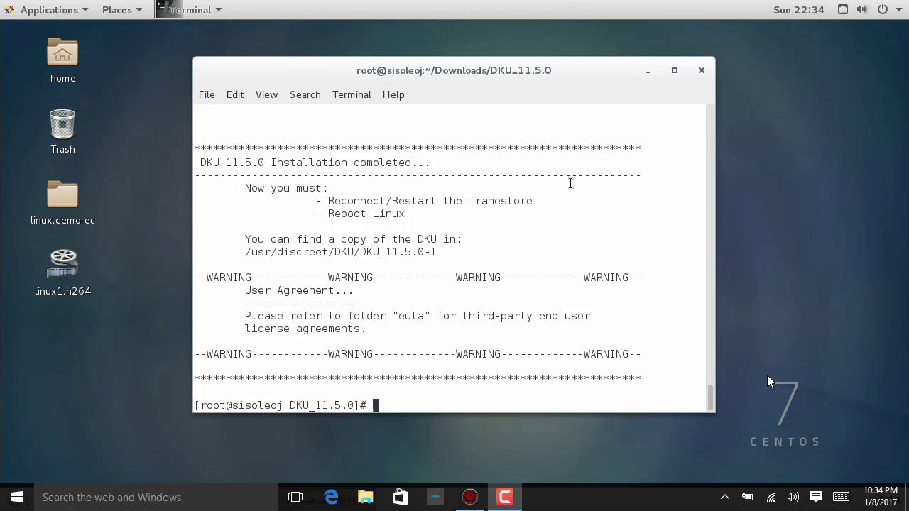
text(reboot)
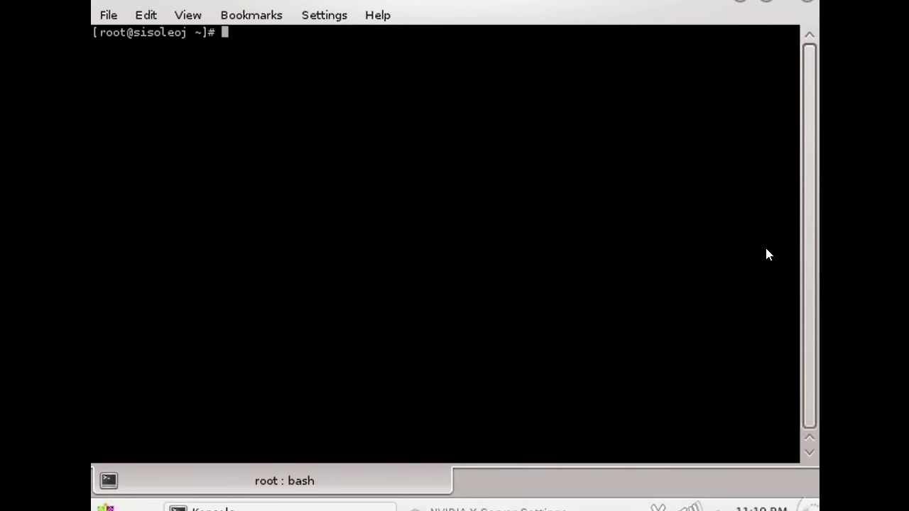
Step: Go to the home directory, list it, then move into Downloads and list its packages
text(cd)
key(Return)
text(ls)
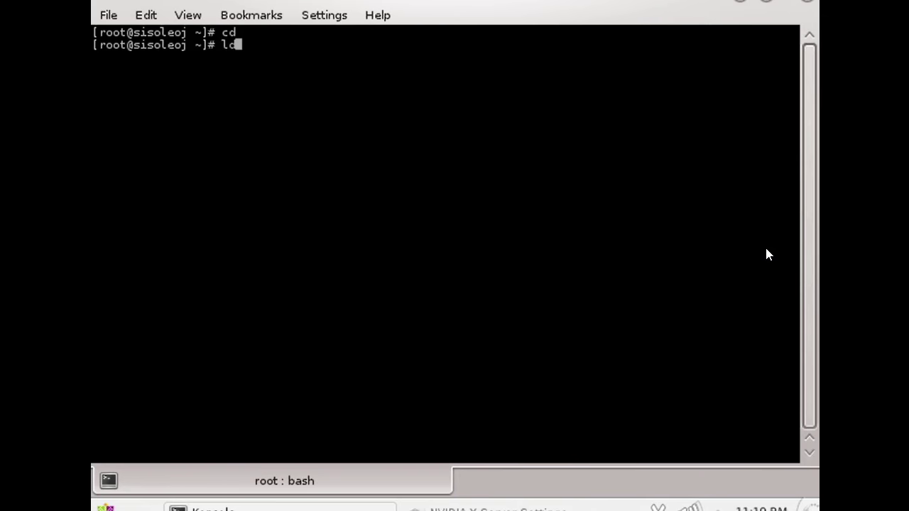
key(Return)
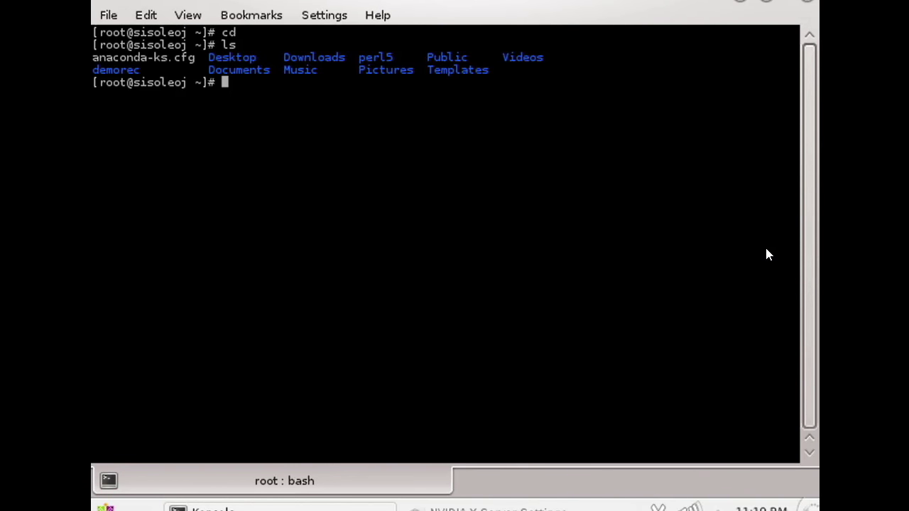
text(cd Dow)
key(Tab)
key(Return)
text(l)
text(s)
key(Return)
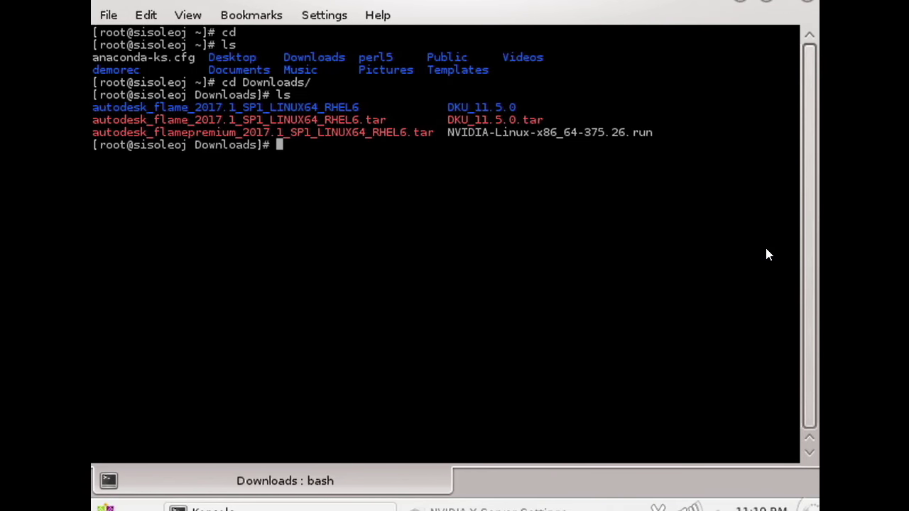
Step: Try running the autodesk_flame_2017.1_SP1_LINUX64_RHEL6 folder directly, then list Downloads again
text(./aut)
key(Tab)
text(_)
key(Tab)
text(/)
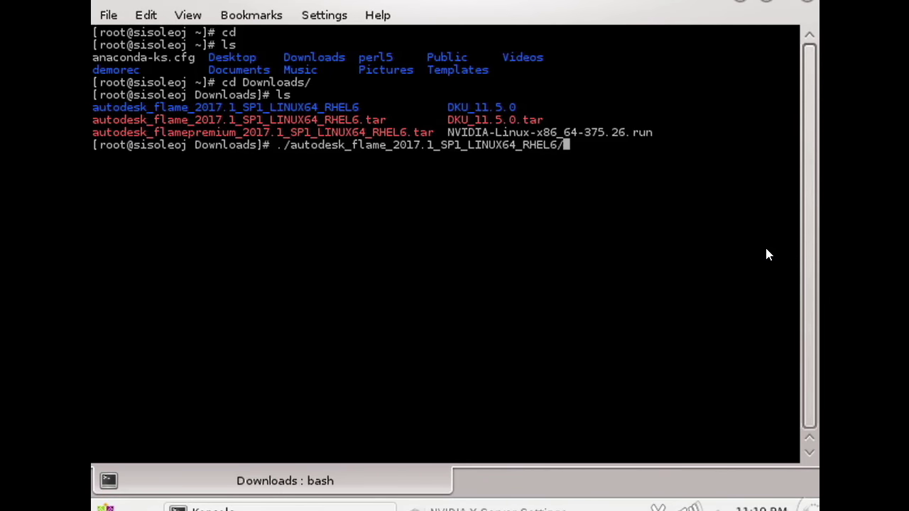
key(Return)
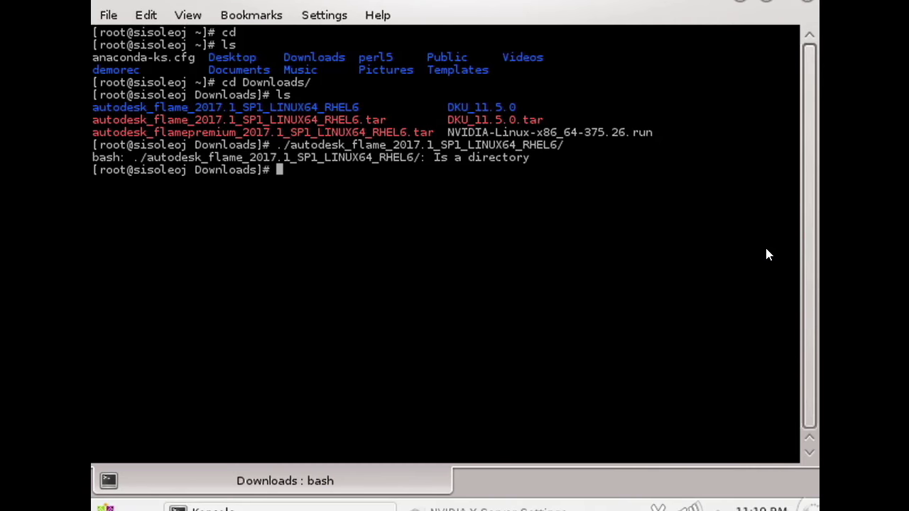
text(ls)
key(Return)
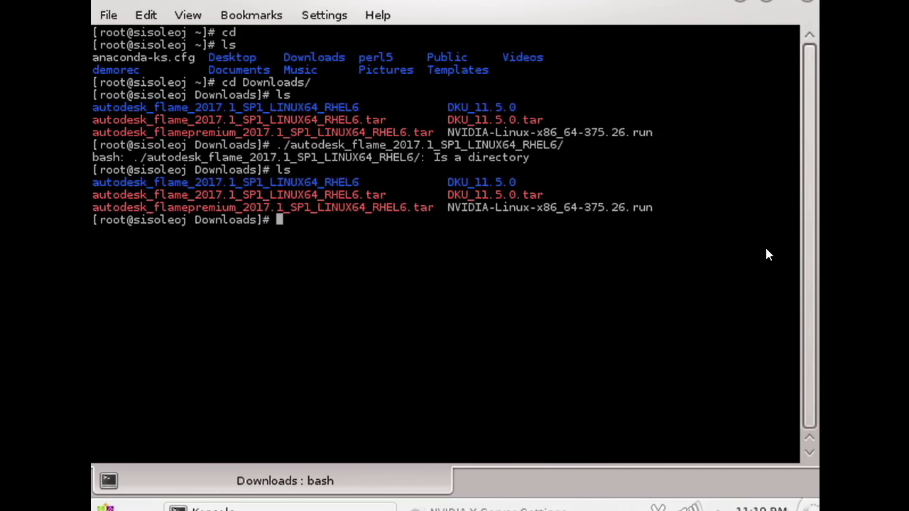
Step: Go back to the home folder, list it, and change into Downloads again
text(cd)
key(Return)
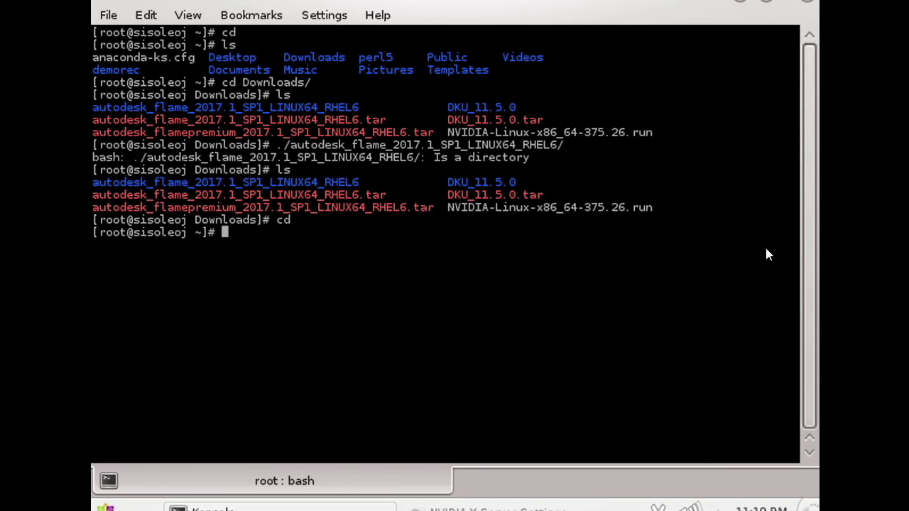
text(ls)
key(Return)
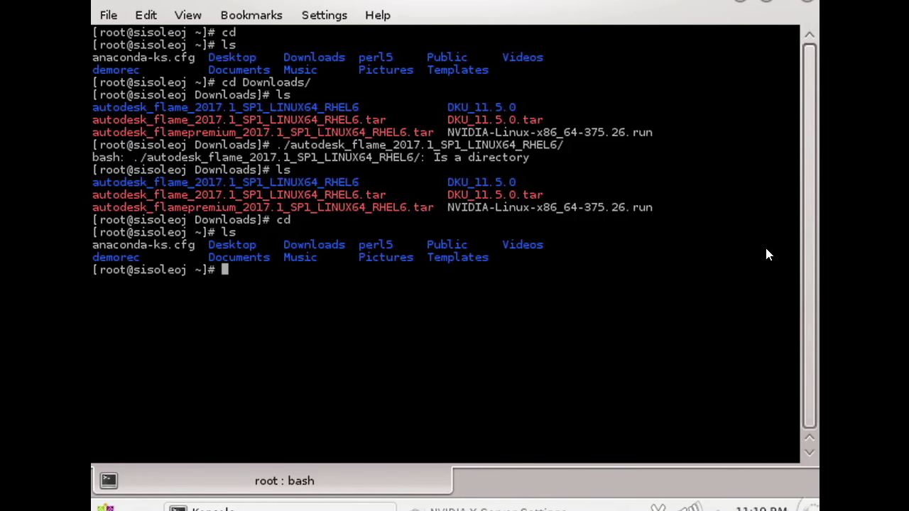
text(cd Dow)
key(Tab)
key(Return)
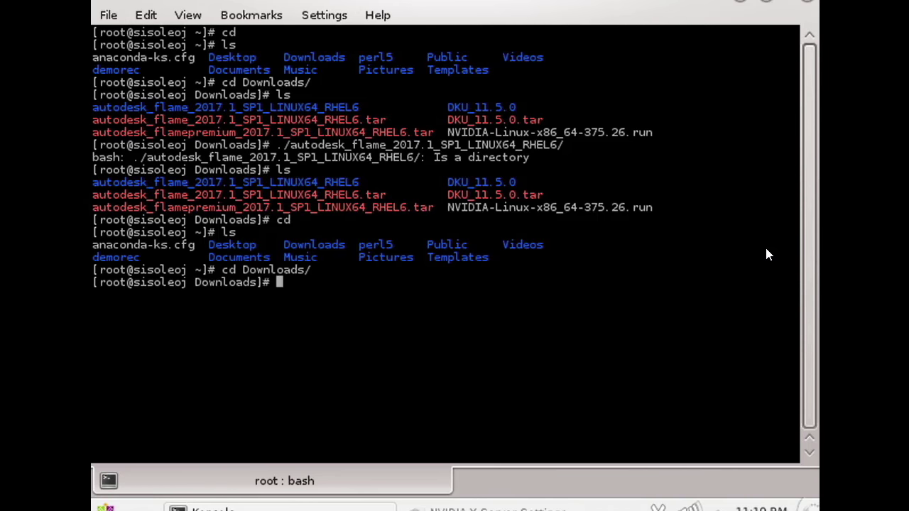
Step: Change into autodesk_flame_2017.1_SP1_LINUX64_RHEL6 and list its contents
text(ls)
key(Return)
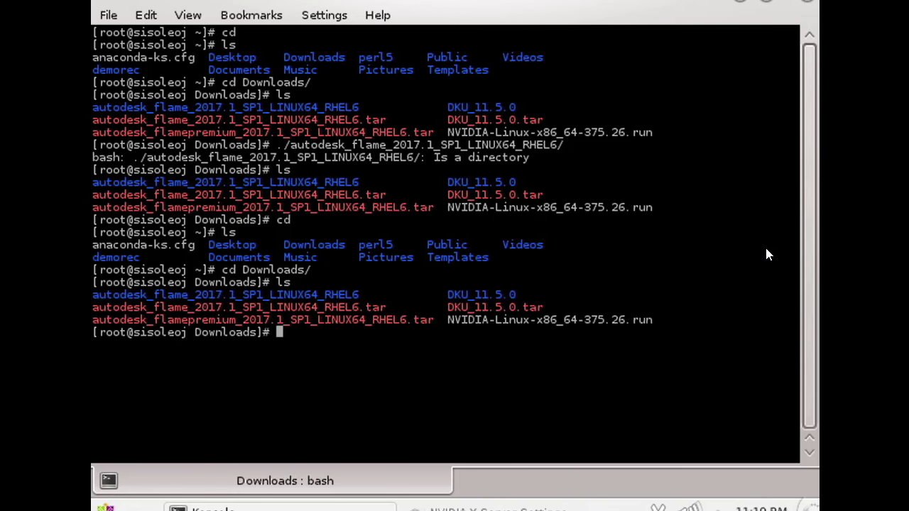
text(cd aut)
key(Tab)
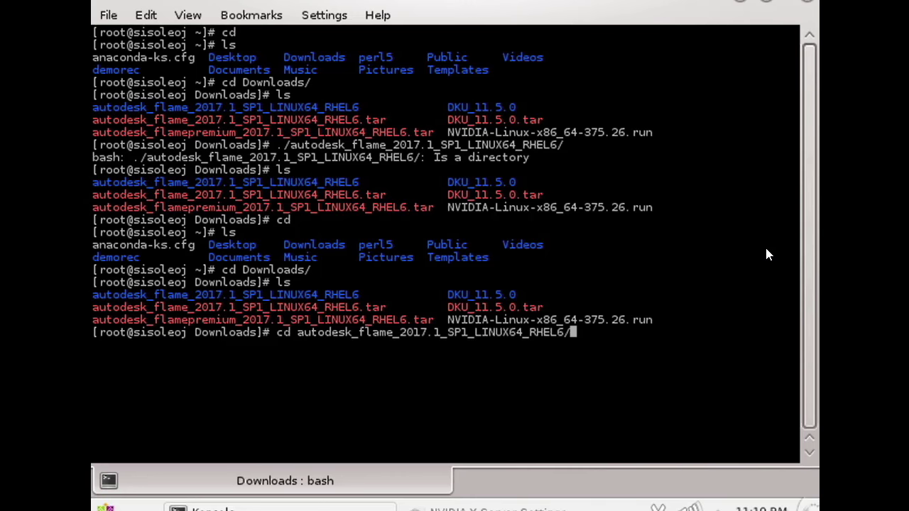
key(Return)
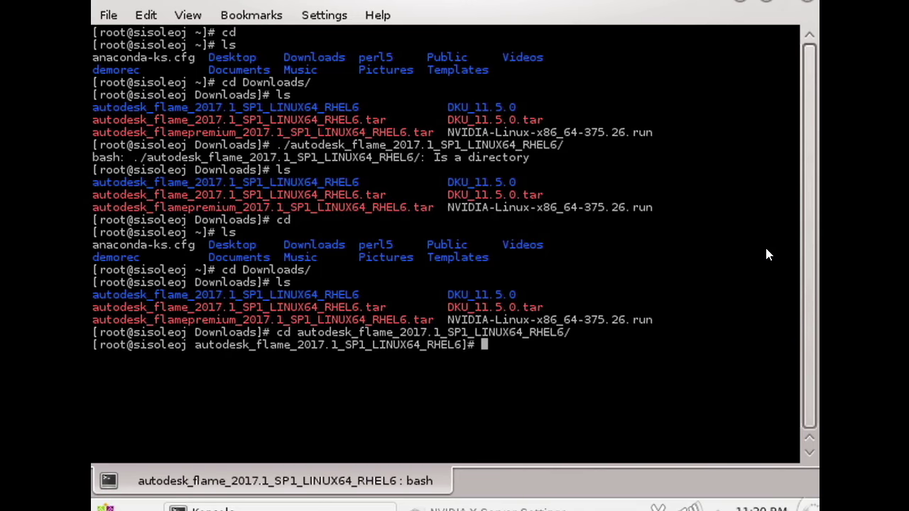
text(ls)
key(Return)
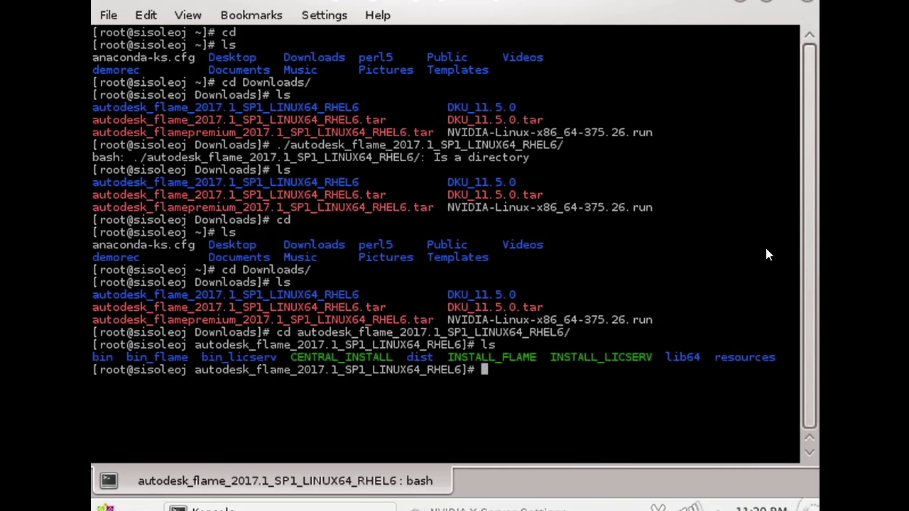
Step: Launch the ./INSTALL_FLAME installer script
text(./In)
key(BackSpace)
key(Tab)
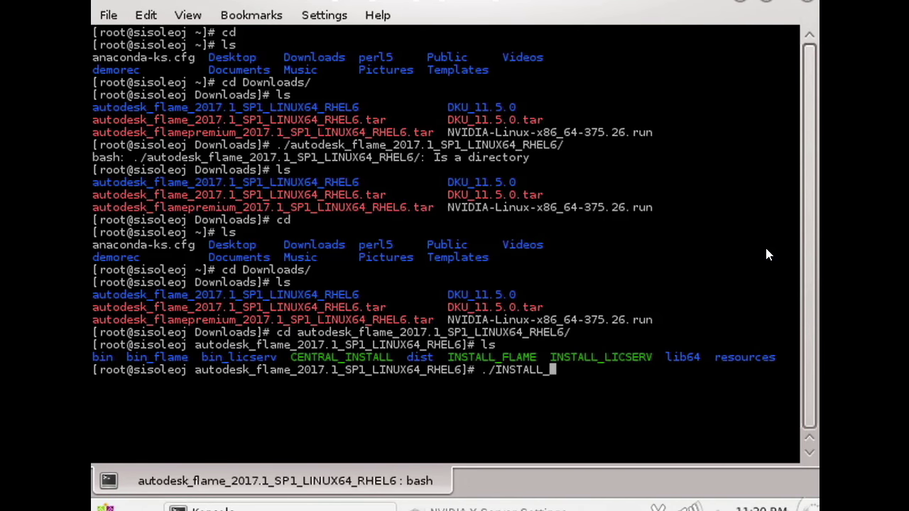
text(Fl)
key(BackSpace)
text(L)
key(Tab)
key(Return)
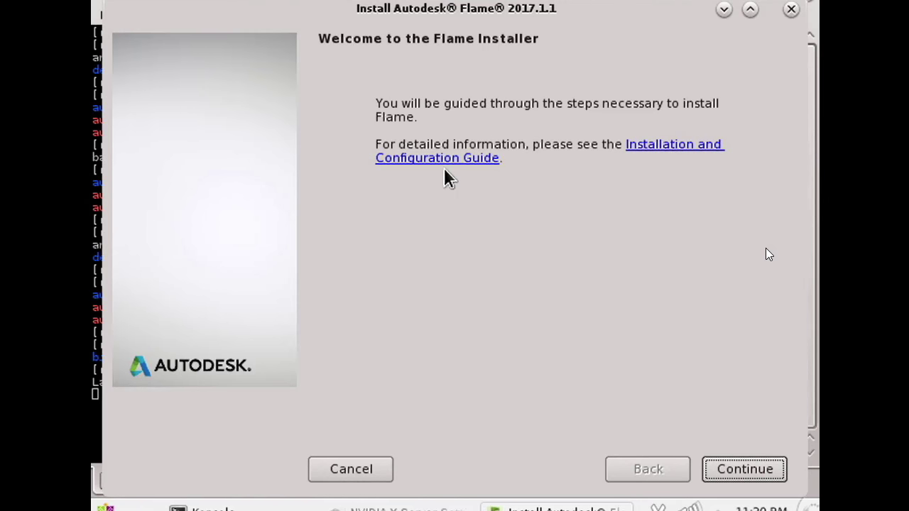
Step: Pass the welcome page, keep default components, and tick Keep my customized graphics configuration
click(733, 473)
click(736, 472)
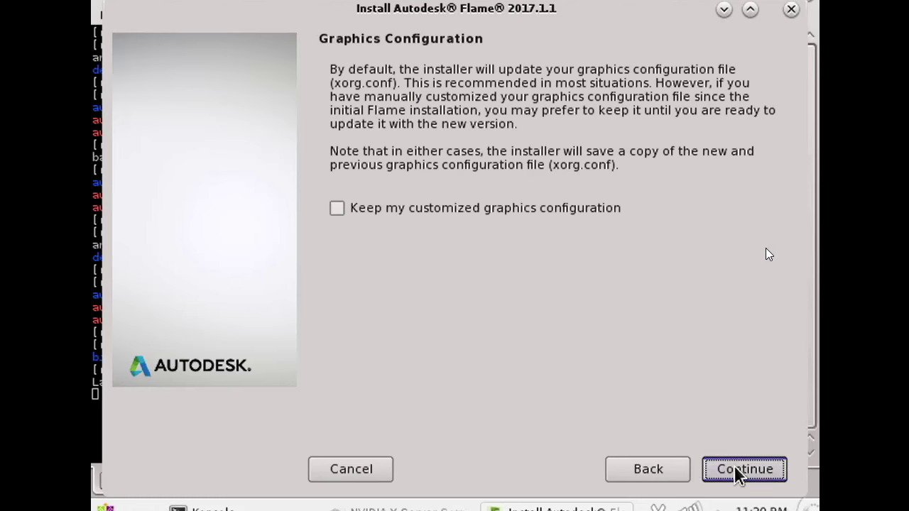
click(438, 211)
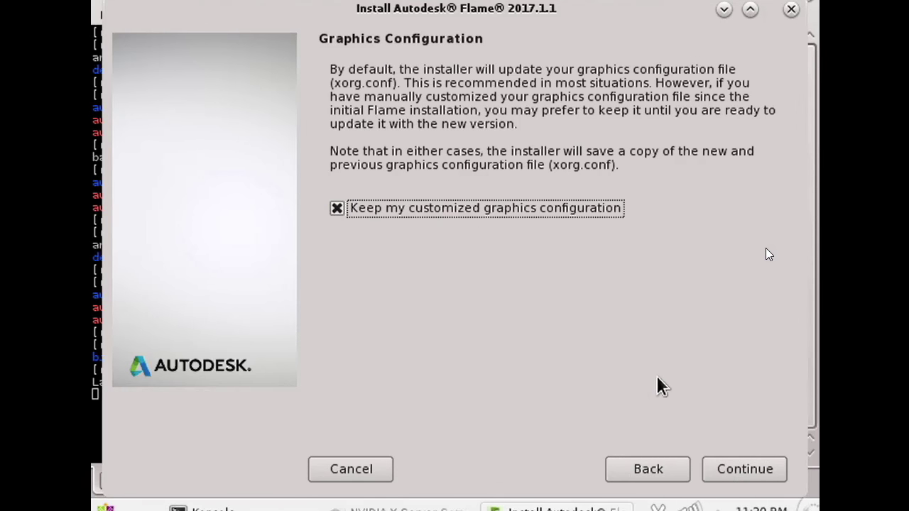
click(732, 473)
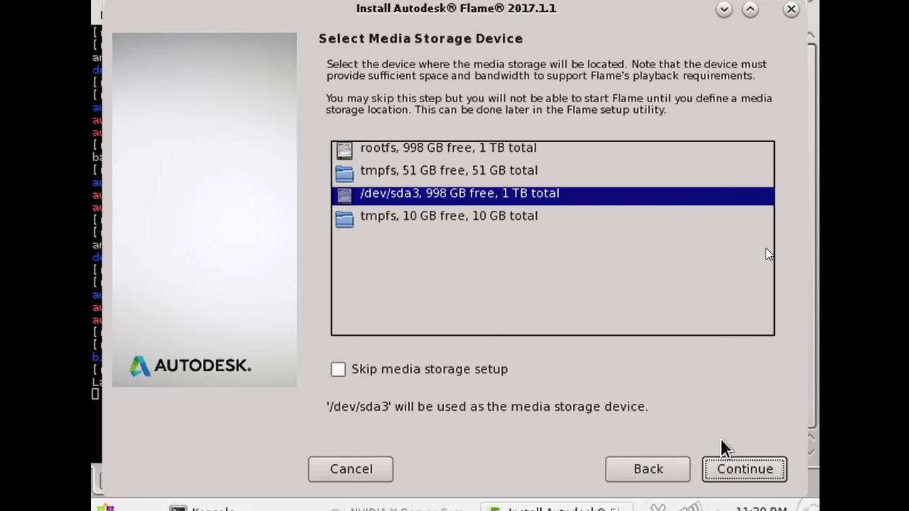
Step: Skip media storage setup instead of using /dev/sda3 and continue the installation
click(744, 470)
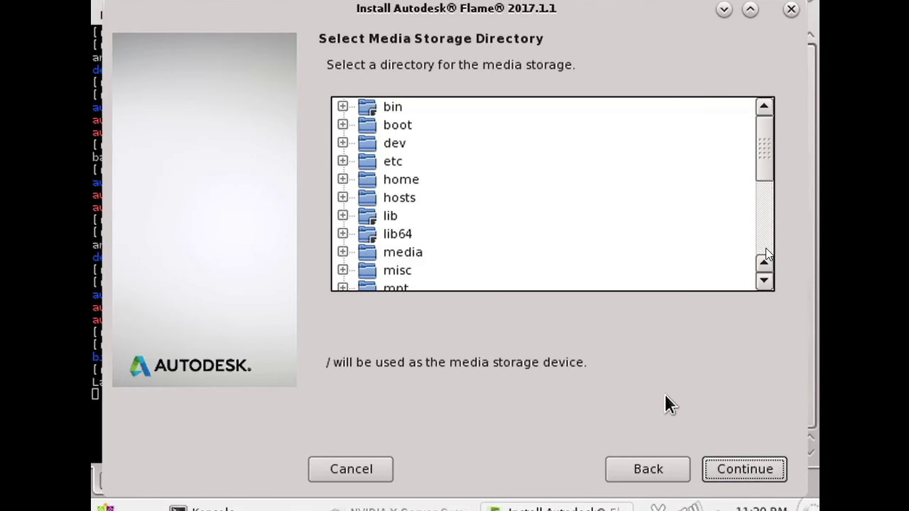
click(651, 468)
click(417, 372)
click(766, 469)
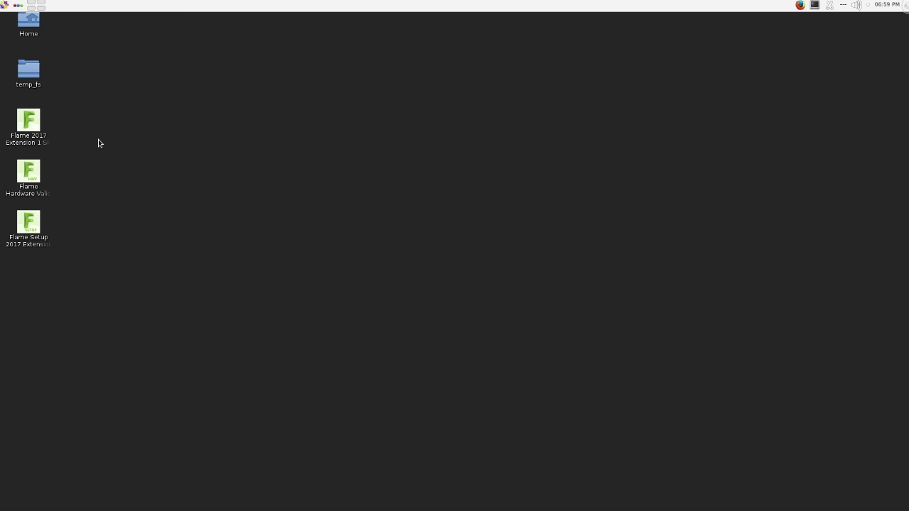
Step: Launch Flame 2017 Extension 1 SP1 from its desktop icon, opening project test2
click(27, 126)
double_click(27, 126)
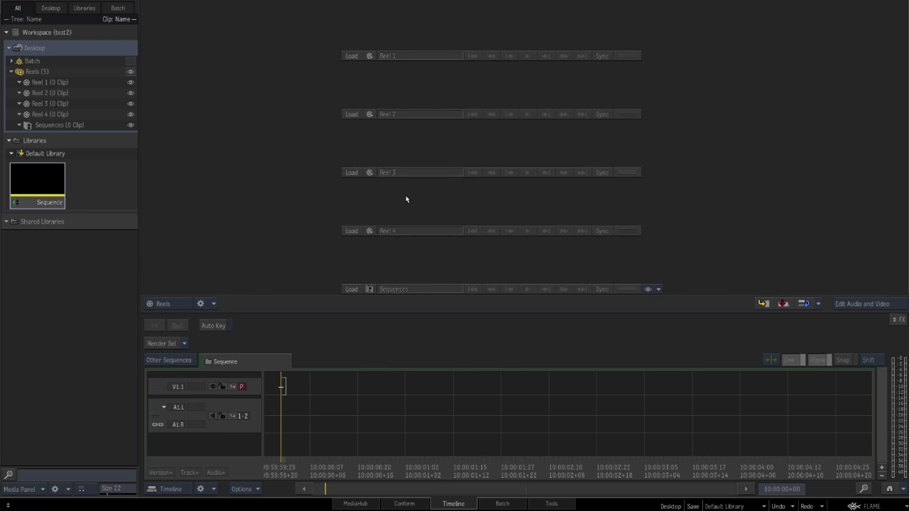
Step: Create a new SMPTE colour bars clip in the reels
right_click(518, 124)
mouse_move(566, 130)
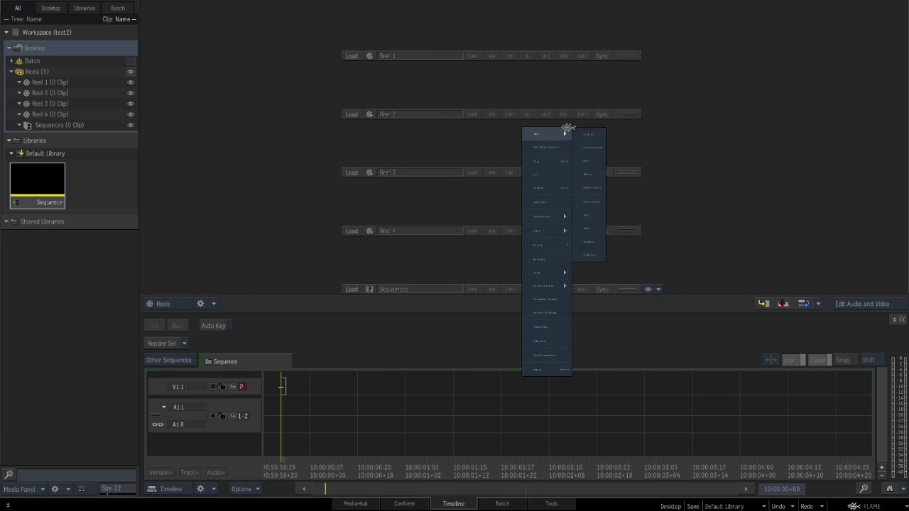
click(600, 216)
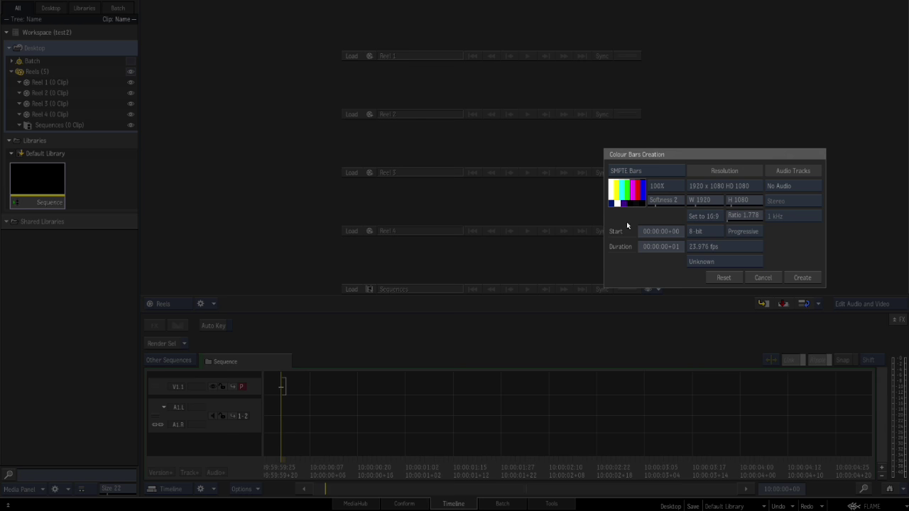
click(816, 278)
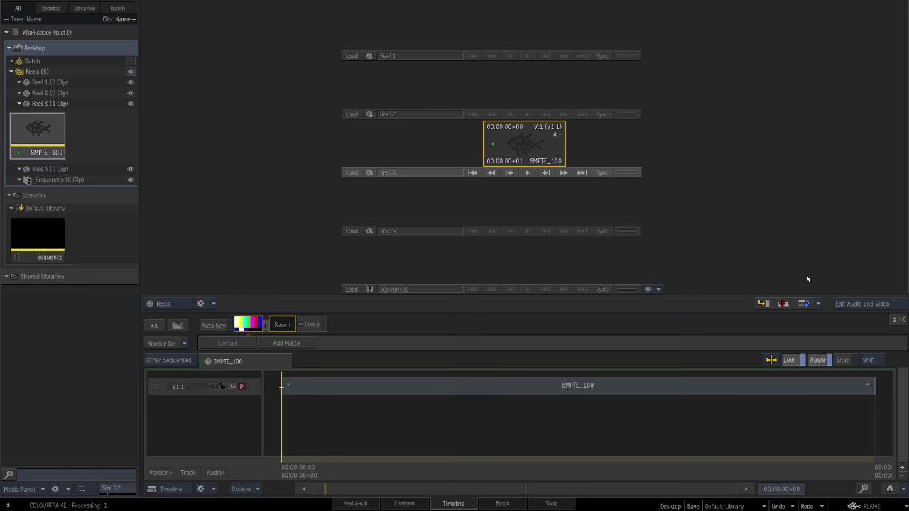
Step: Set General preferences' Default Rendering to Background Reactor, then reposition the SMPTE_100 clip in Reel 3
click(855, 505)
mouse_move(842, 419)
click(790, 413)
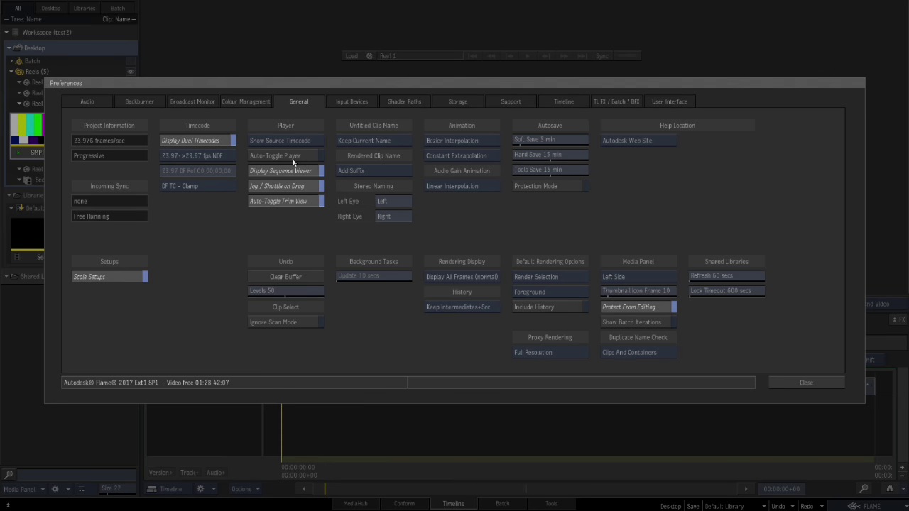
click(537, 299)
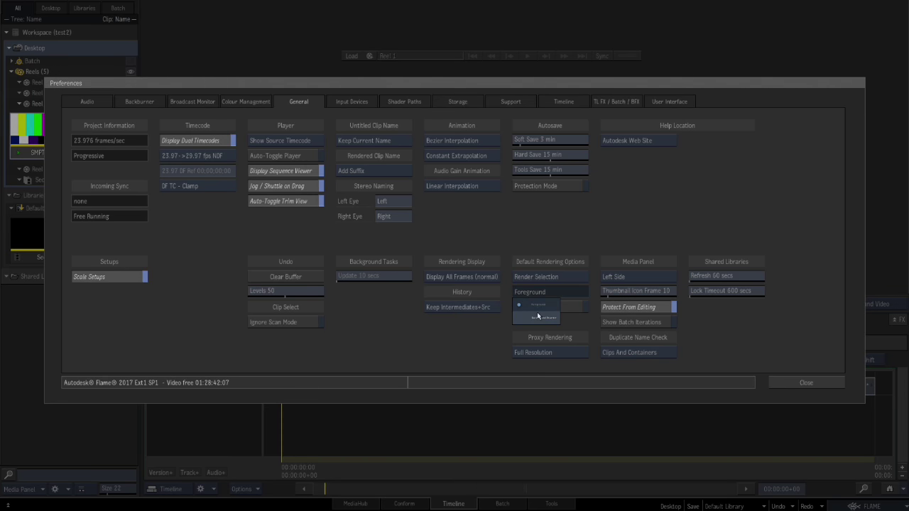
click(536, 321)
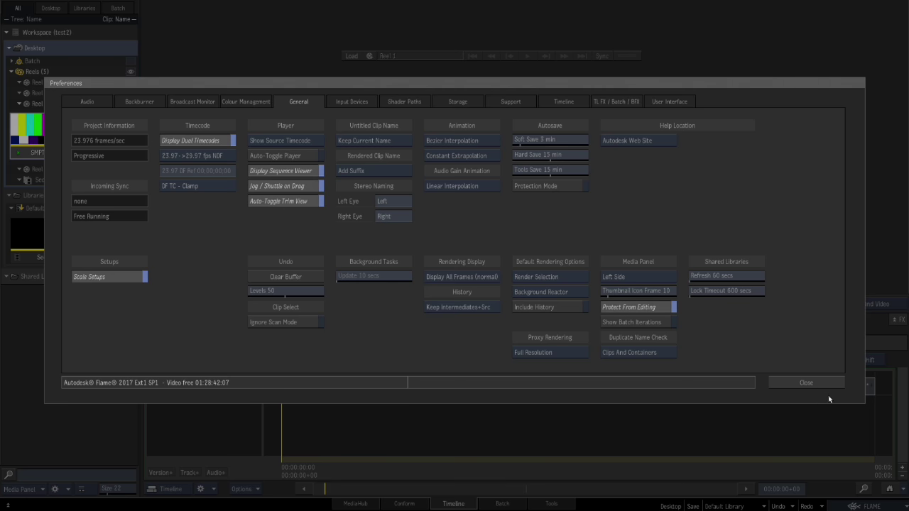
click(800, 381)
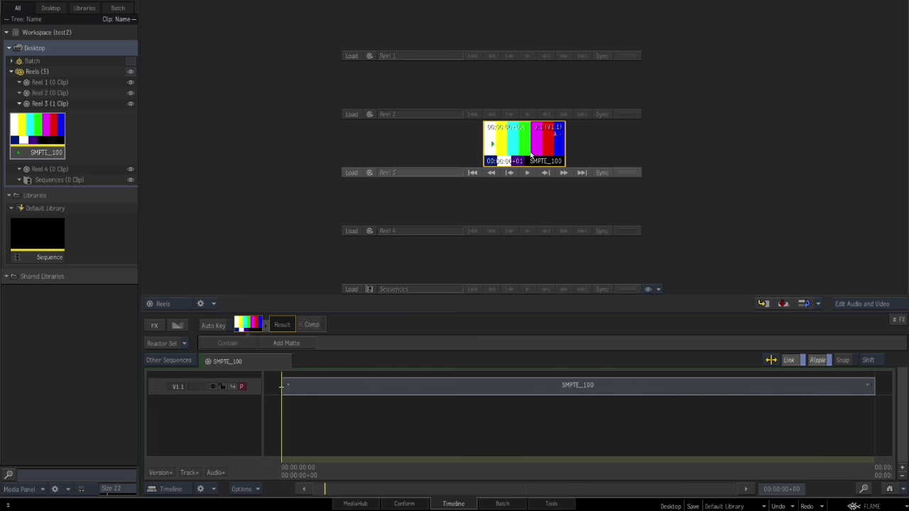
drag(539, 149, 521, 139)
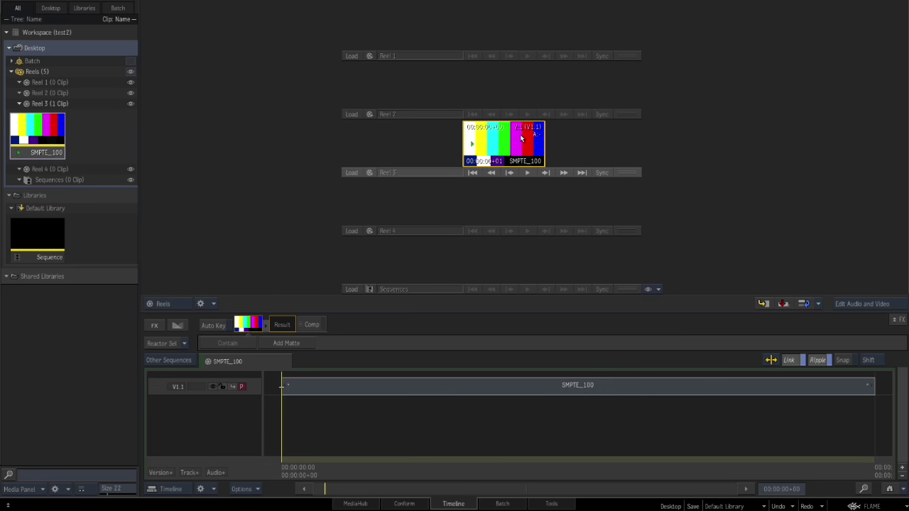